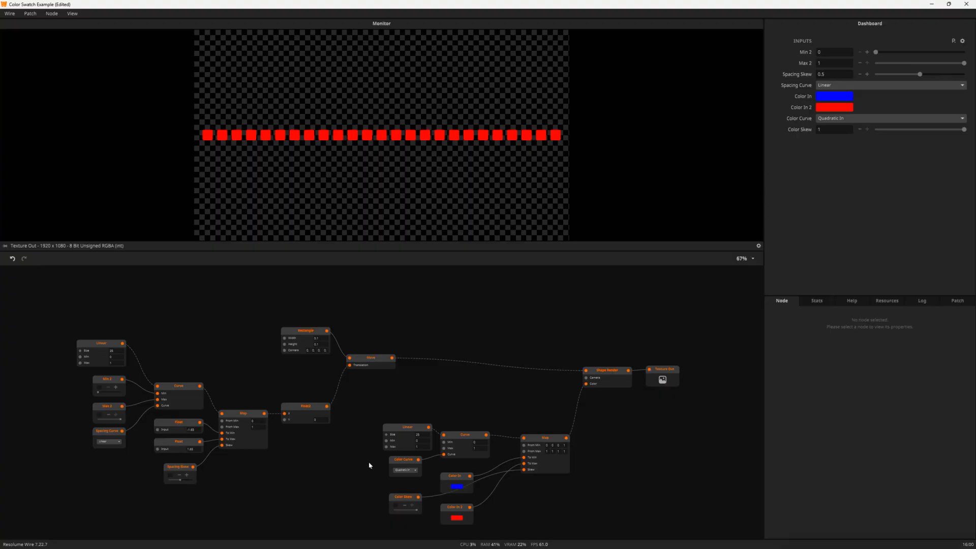
# Inspect the color Map node's inlets and lower Color Skew to about 0.49
pyautogui.click(552, 441)
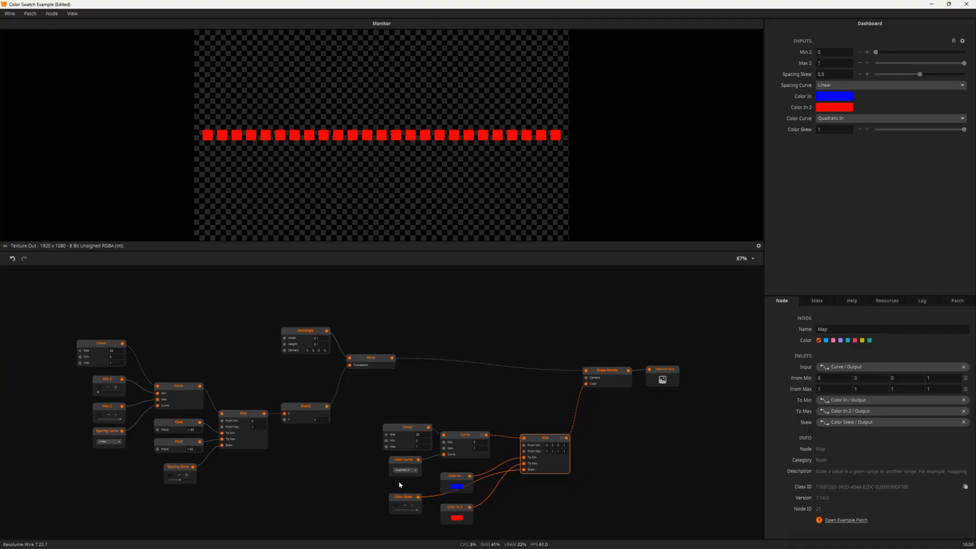
pyautogui.moveTo(414, 509)
pyautogui.mouseDown()
pyautogui.moveTo(394, 511)
pyautogui.moveTo(420, 511)
pyautogui.moveTo(406, 514)
pyautogui.mouseUp()
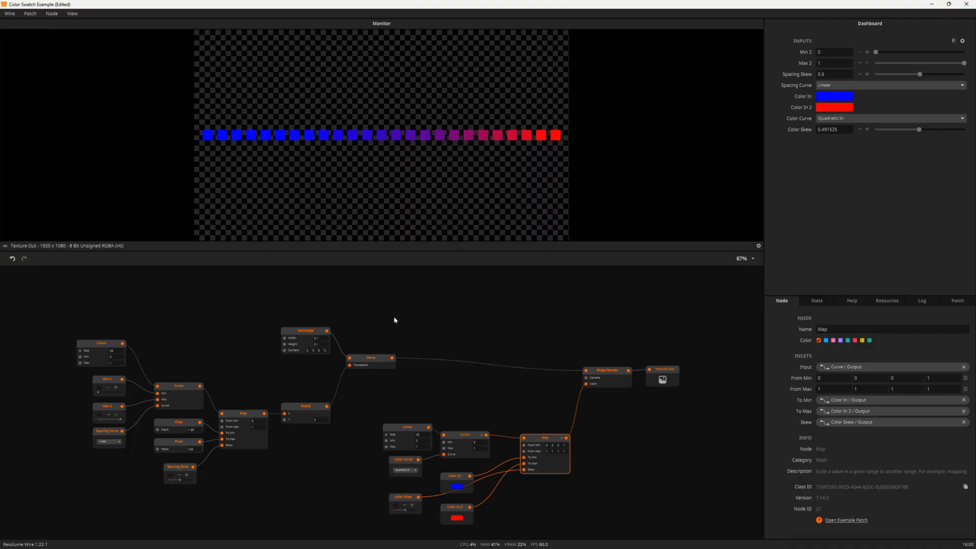
# Raise Color Skew to about 0.88 so nearly every swatch turns red
pyautogui.moveTo(405, 512)
pyautogui.mouseDown()
pyautogui.moveTo(420, 515)
pyautogui.moveTo(412, 512)
pyautogui.mouseUp()
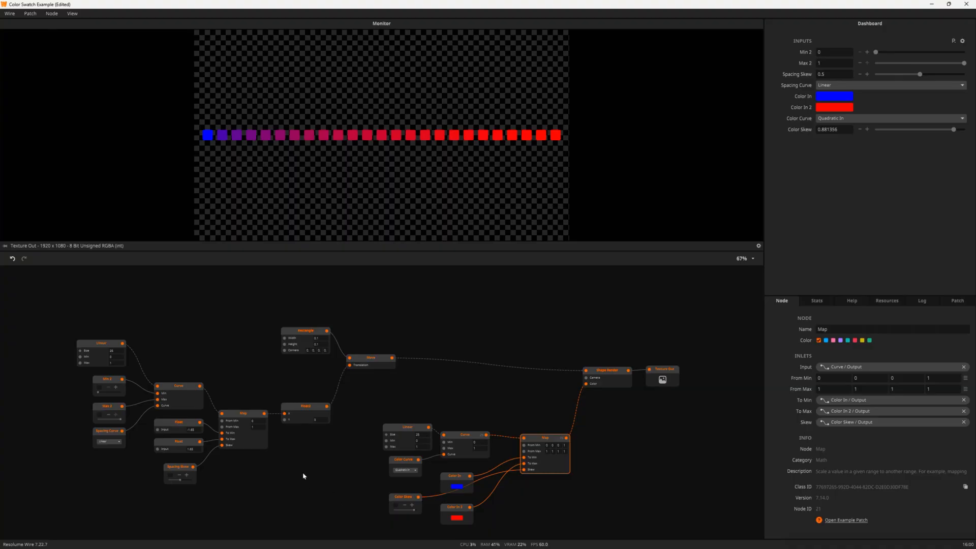
pyautogui.scroll(3, 301, 442)
# Move the seven color nodes higher on the canvas and preview the Rectangle node's white square
pyautogui.scroll(1, 302, 436)
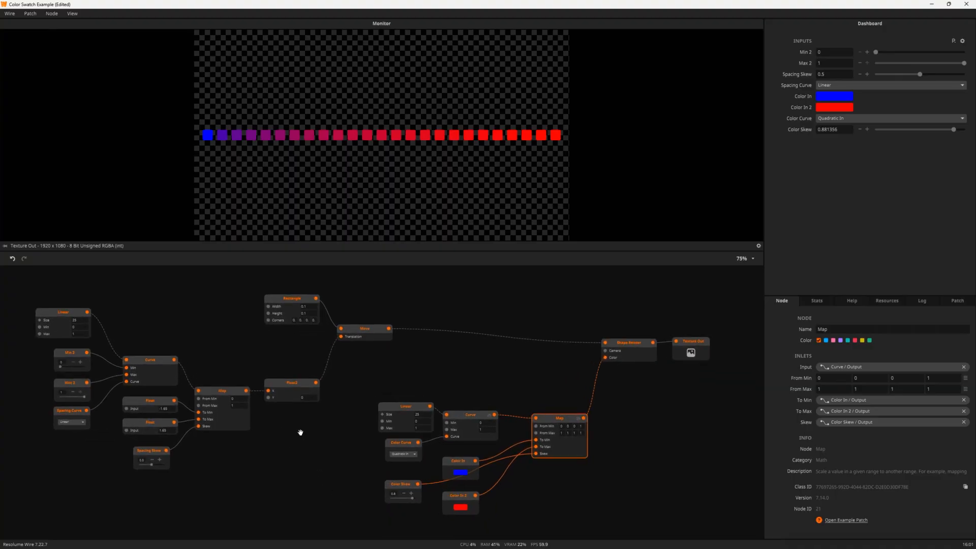
pyautogui.moveTo(300, 430); pyautogui.dragTo(343, 425)
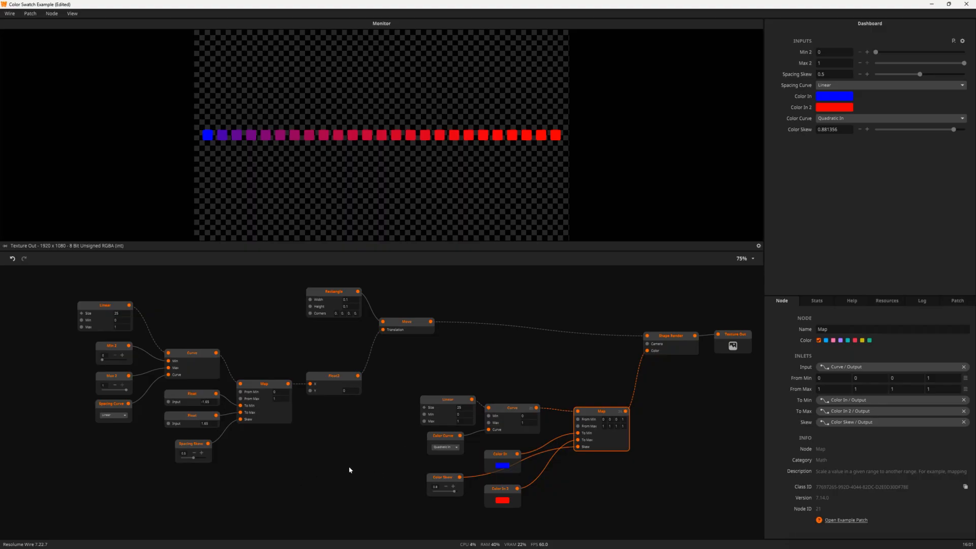
pyautogui.moveTo(408, 374); pyautogui.dragTo(580, 524)
pyautogui.moveTo(594, 419); pyautogui.dragTo(595, 388)
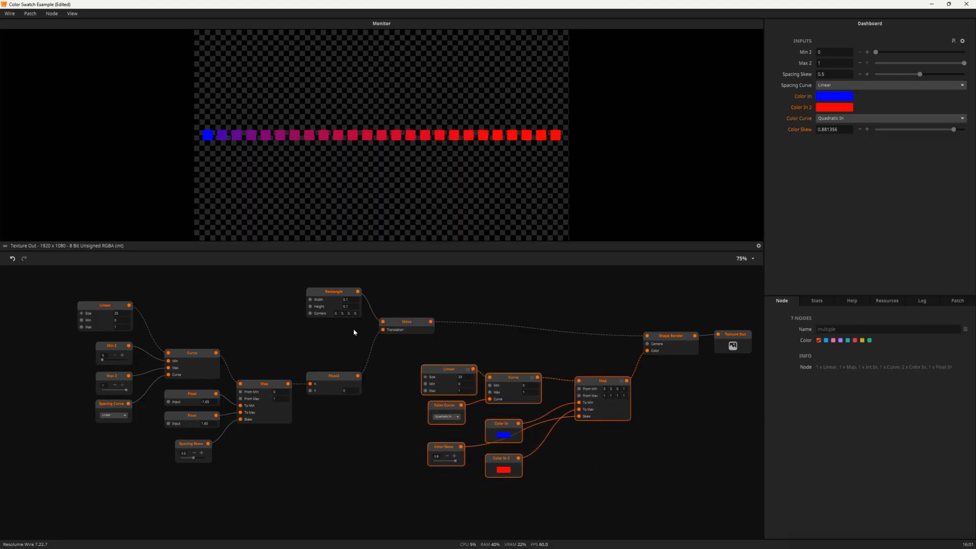
pyautogui.scroll(2, 305, 338)
pyautogui.click(331, 336)
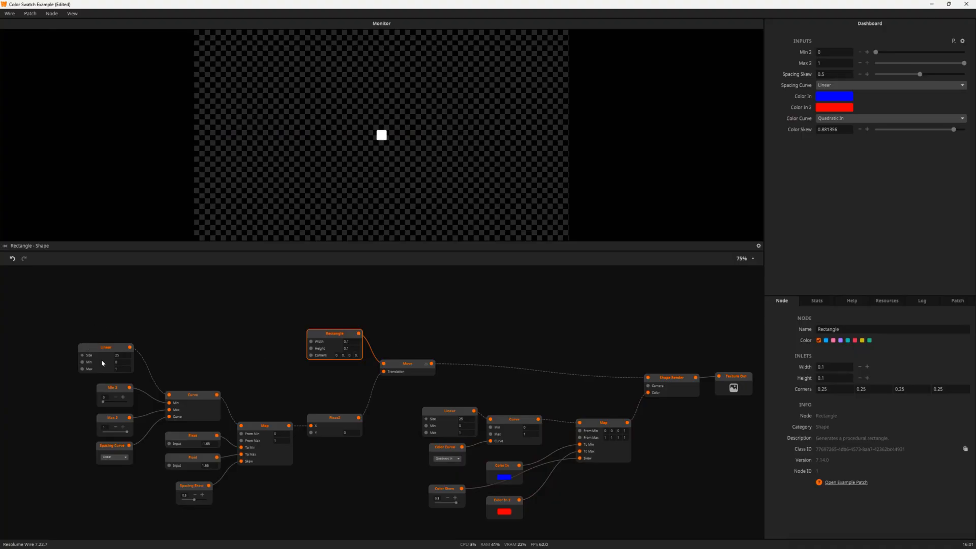
# Inspect the Linear, spacing Map, Float and Float2 nodes, then preview the Move node's 25 squares
pyautogui.scroll(3, 92, 351)
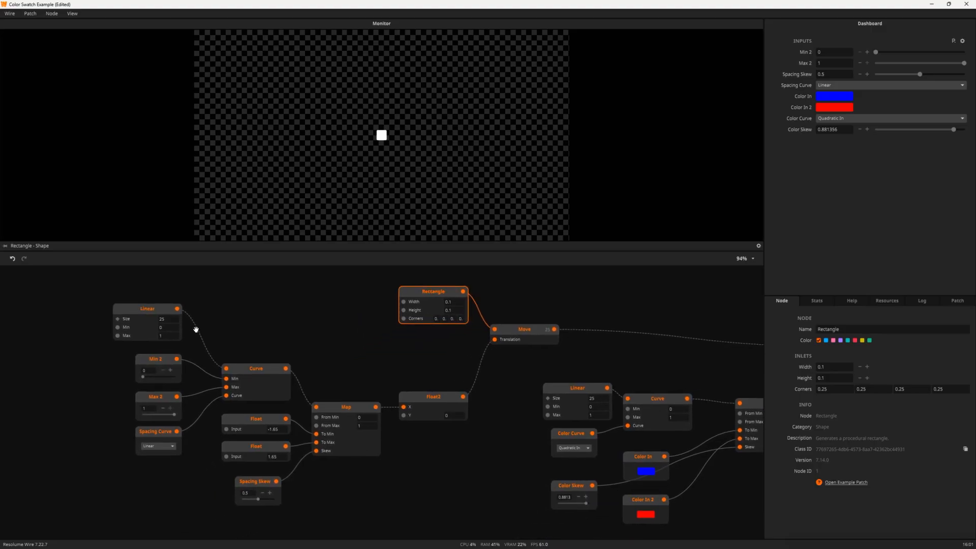
pyautogui.click(150, 312)
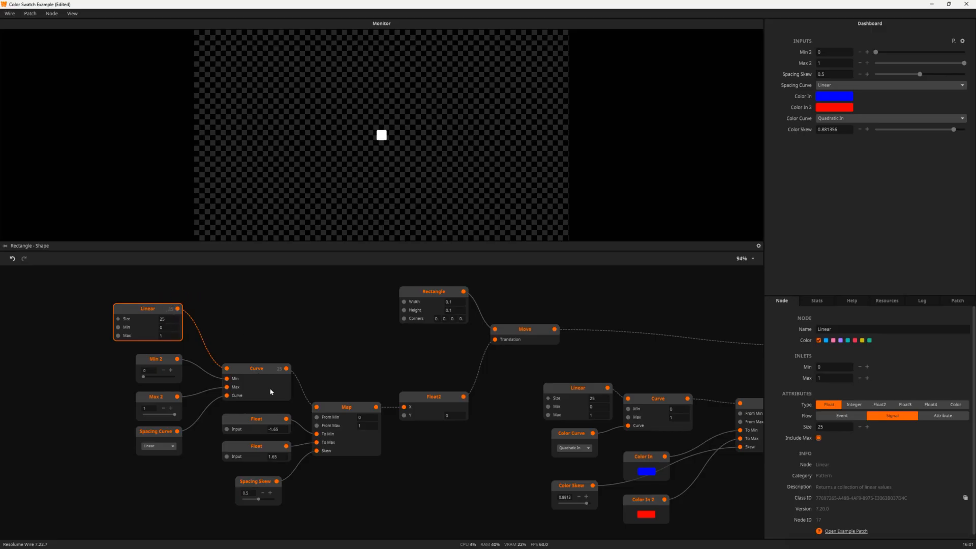
pyautogui.click(329, 410)
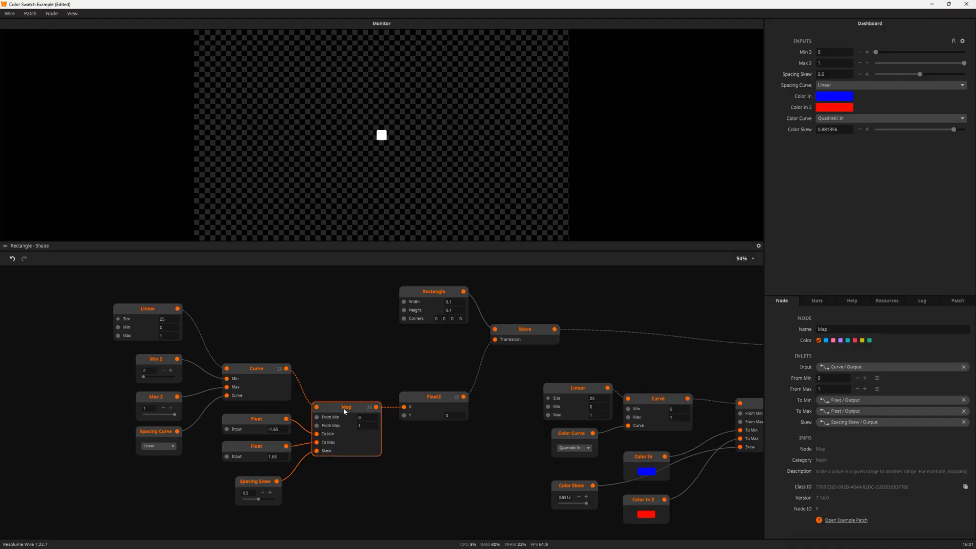
pyautogui.click(239, 426)
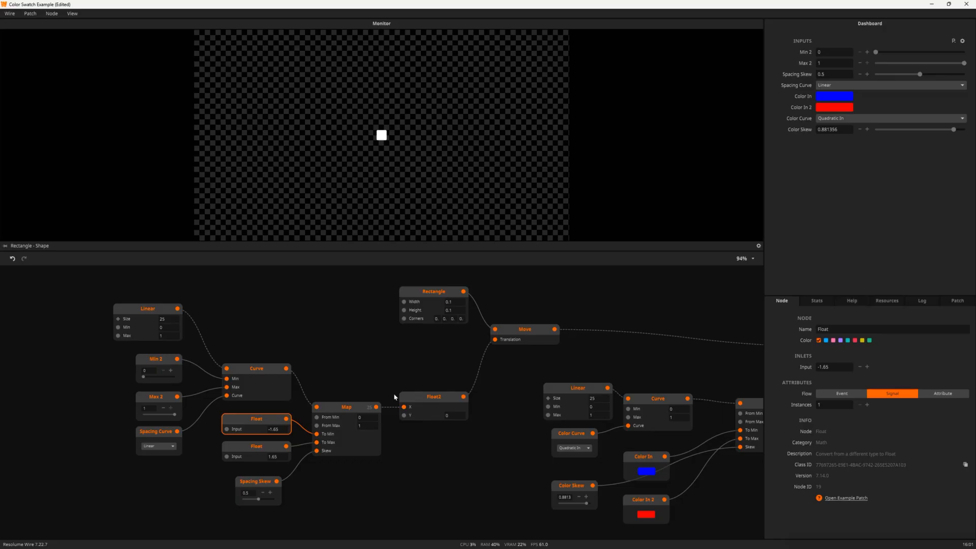
pyautogui.click(439, 397)
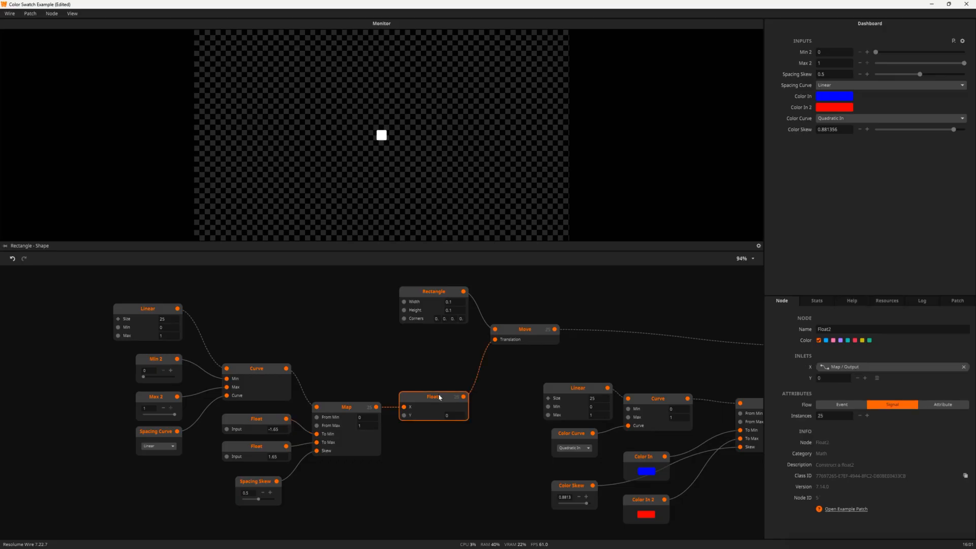
pyautogui.click(520, 329)
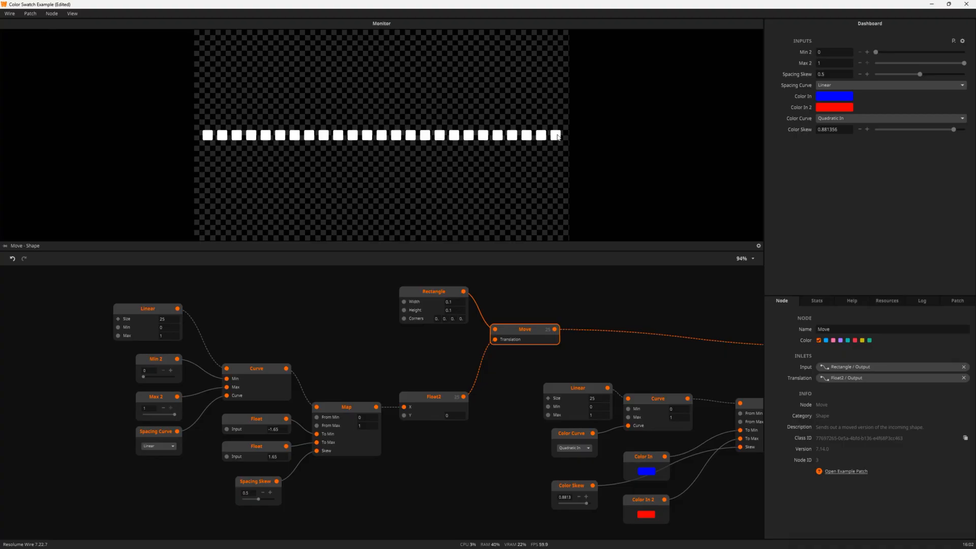
# Check the spacing Map node, then show the spacing Curve node's inlets
pyautogui.click(335, 412)
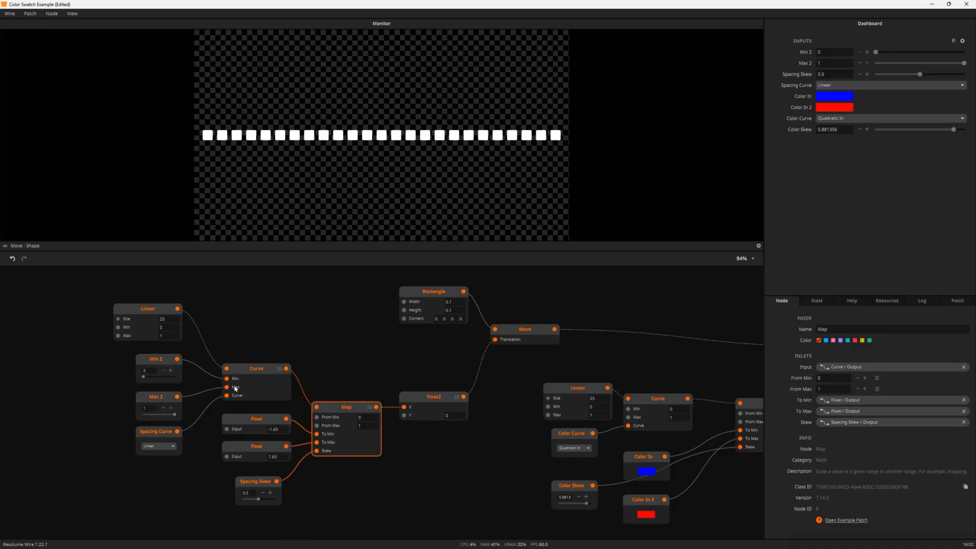
pyautogui.click(243, 373)
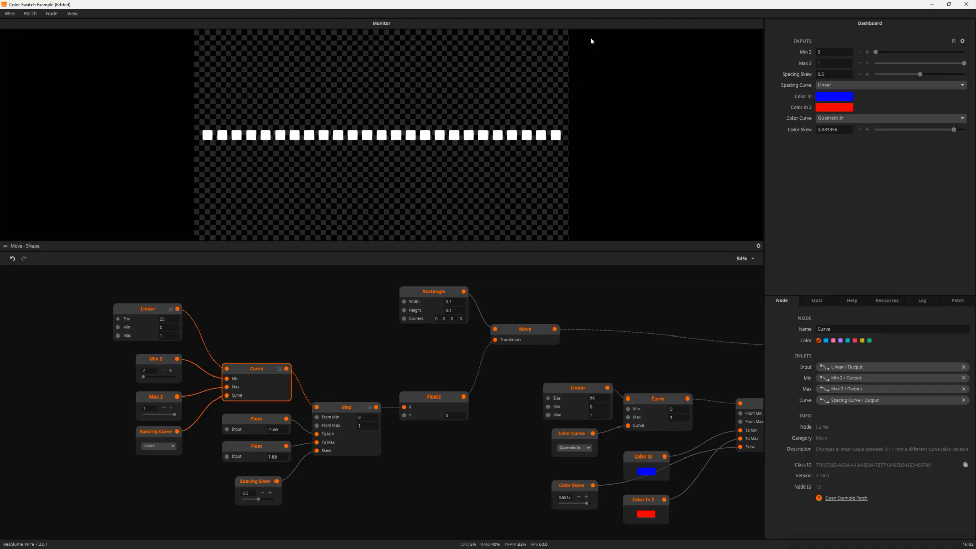
# Try Sine In, then settle Spacing Curve on Sine Out and re-inspect the Map and Curve nodes
pyautogui.click(160, 447)
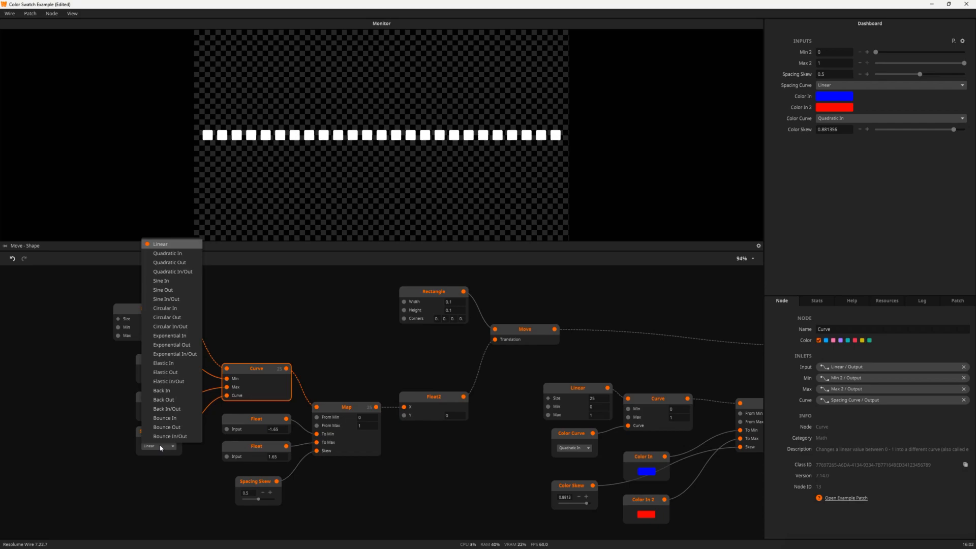
pyautogui.click(171, 281)
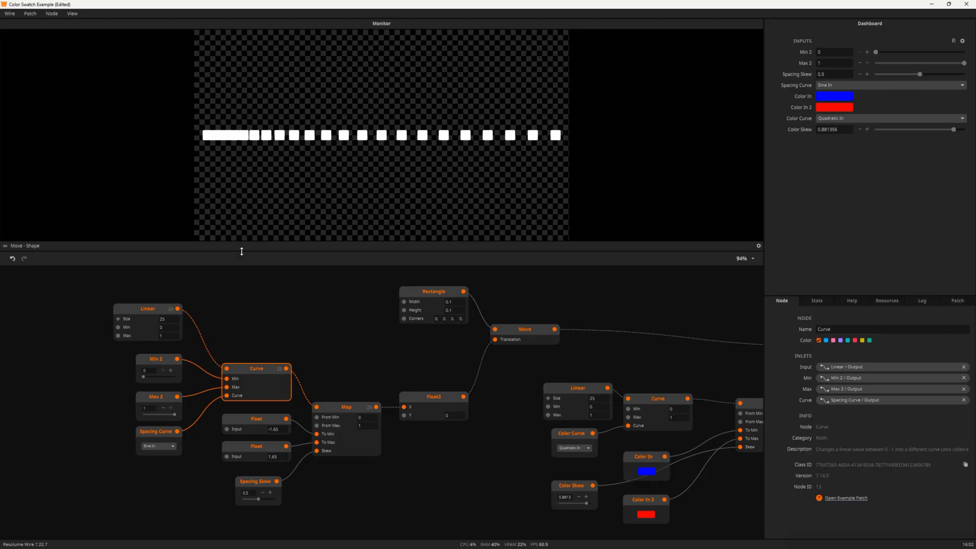
pyautogui.click(154, 448)
pyautogui.click(179, 291)
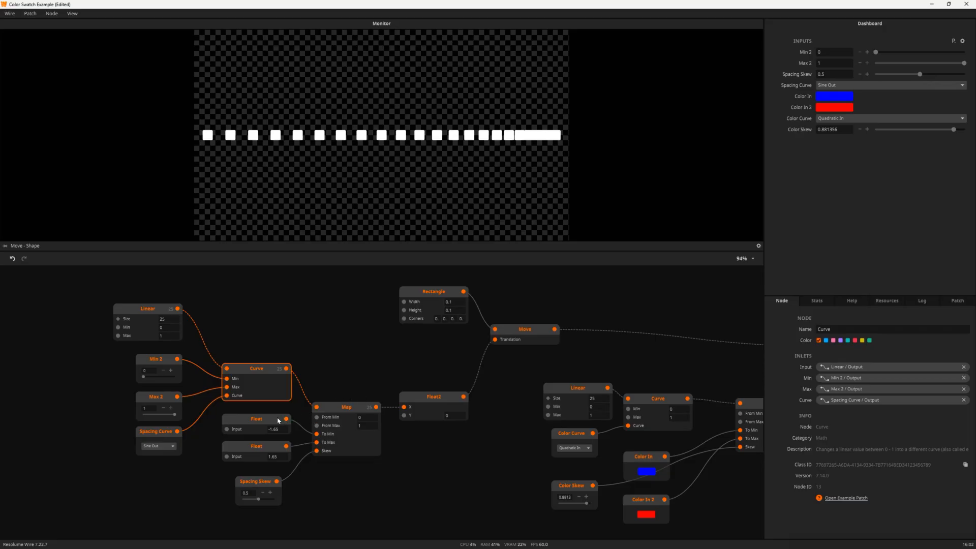
pyautogui.click(343, 413)
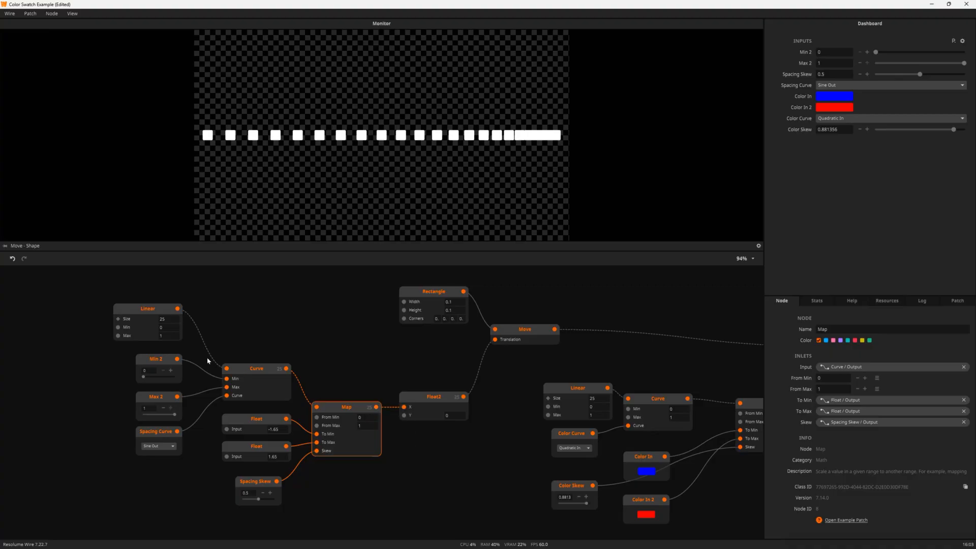
pyautogui.click(248, 372)
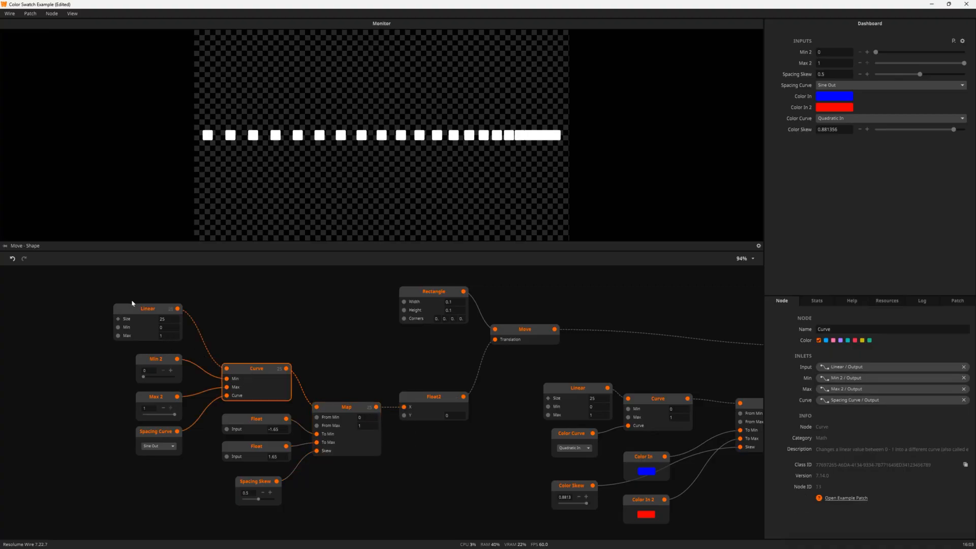
pyautogui.click(149, 312)
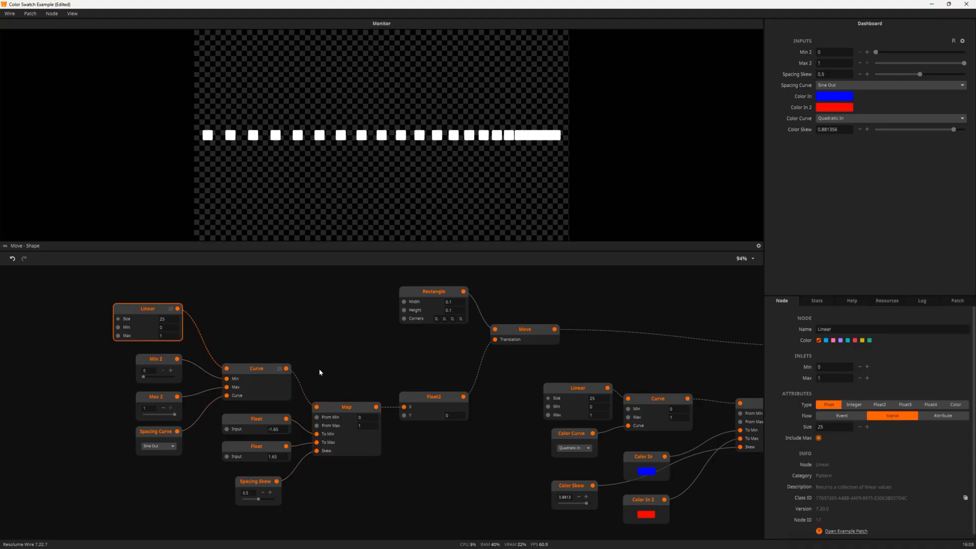
pyautogui.click(347, 411)
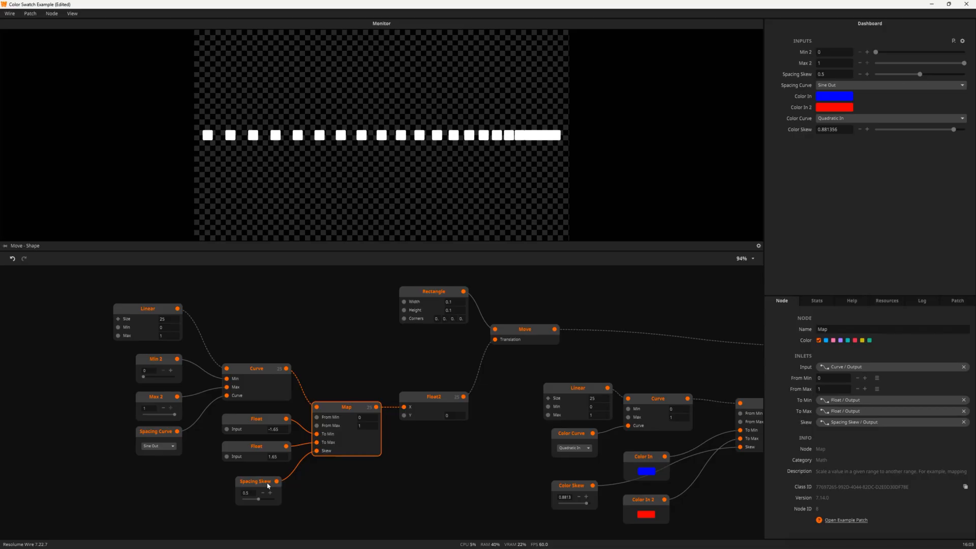
pyautogui.click(428, 416)
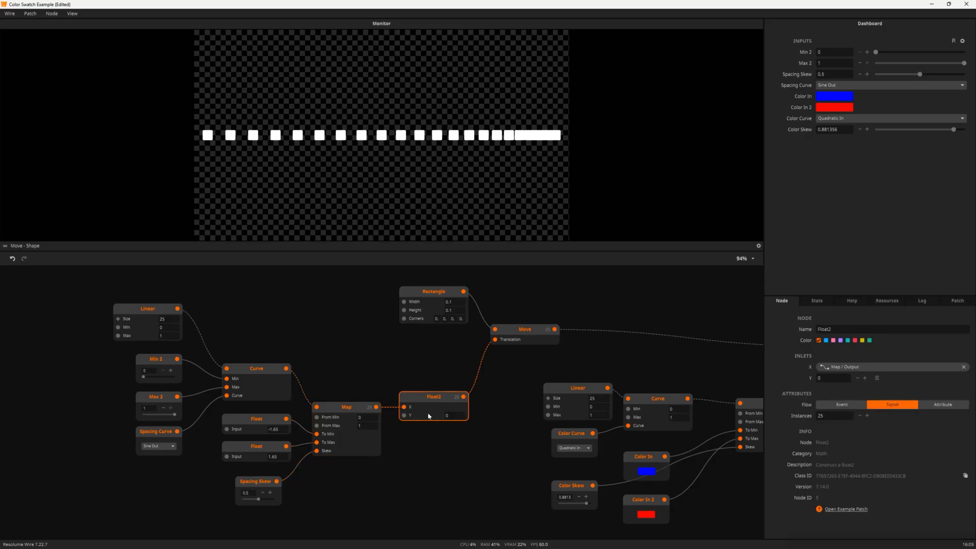
pyautogui.click(269, 374)
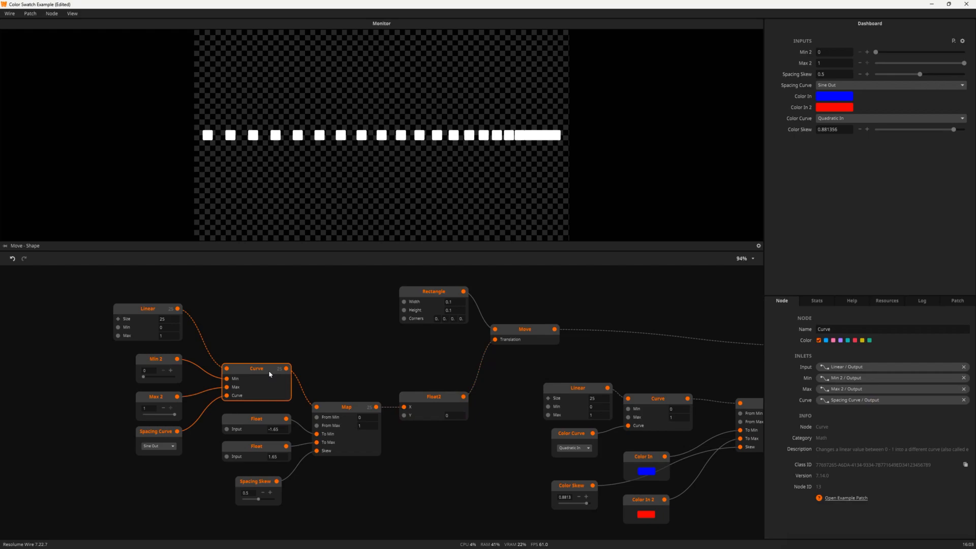
pyautogui.click(436, 405)
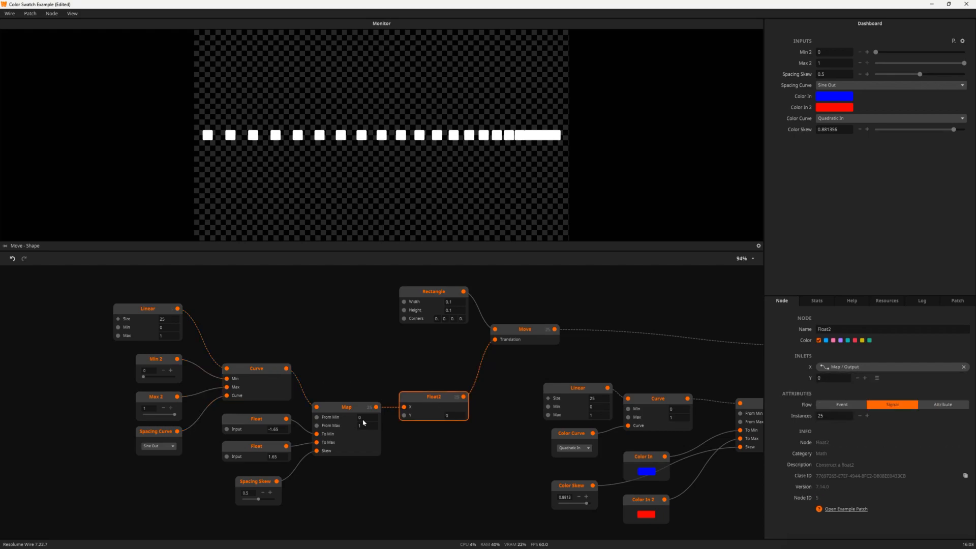
pyautogui.click(262, 370)
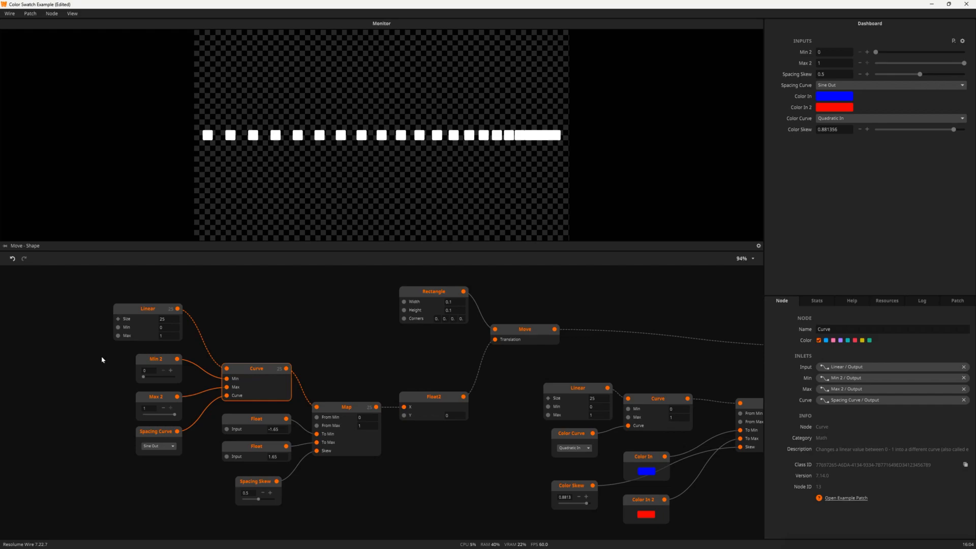
# Drop Spacing Skew to 0 and switch Spacing Curve to Sine In/Out
pyautogui.moveTo(345, 443); pyautogui.dragTo(338, 420)
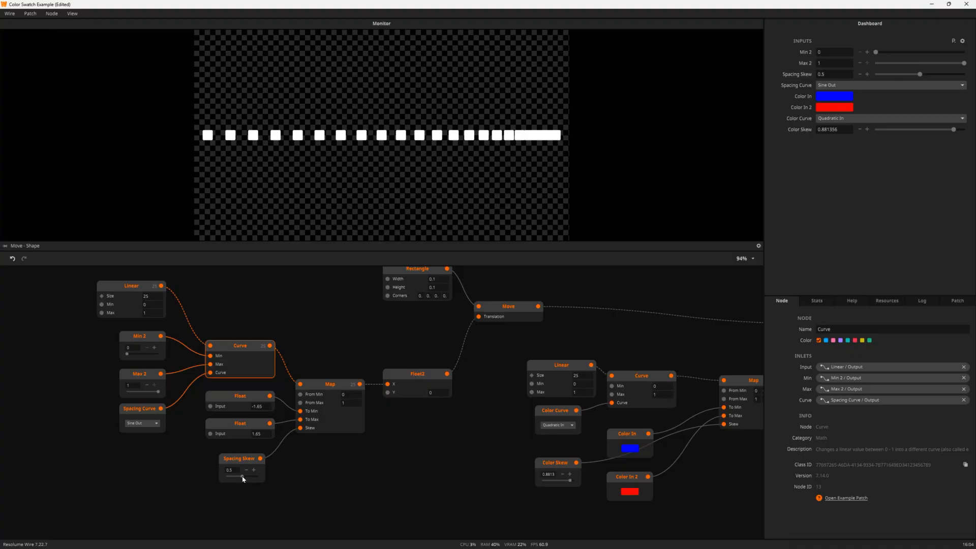
pyautogui.moveTo(242, 478)
pyautogui.mouseDown()
pyautogui.moveTo(225, 475)
pyautogui.moveTo(256, 481)
pyautogui.moveTo(243, 479)
pyautogui.mouseUp()
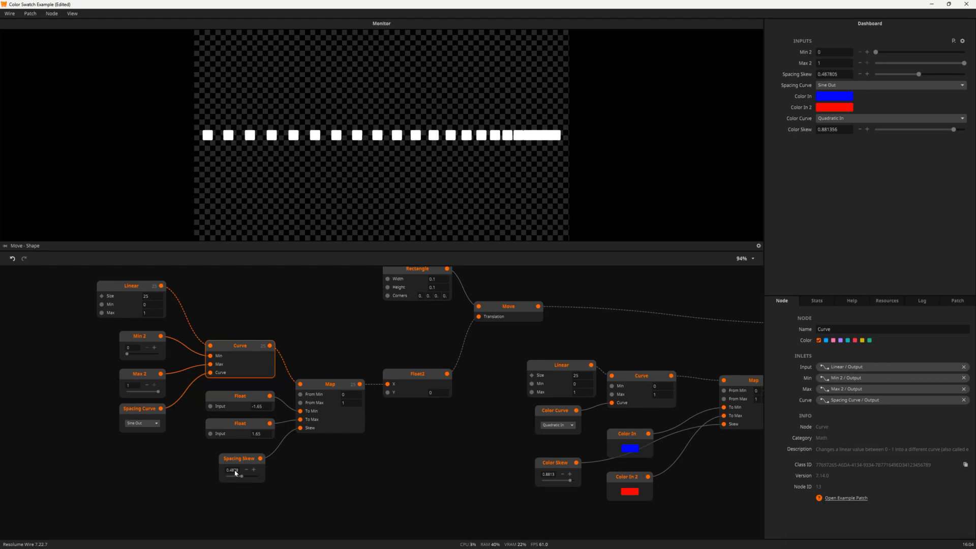
pyautogui.click(141, 423)
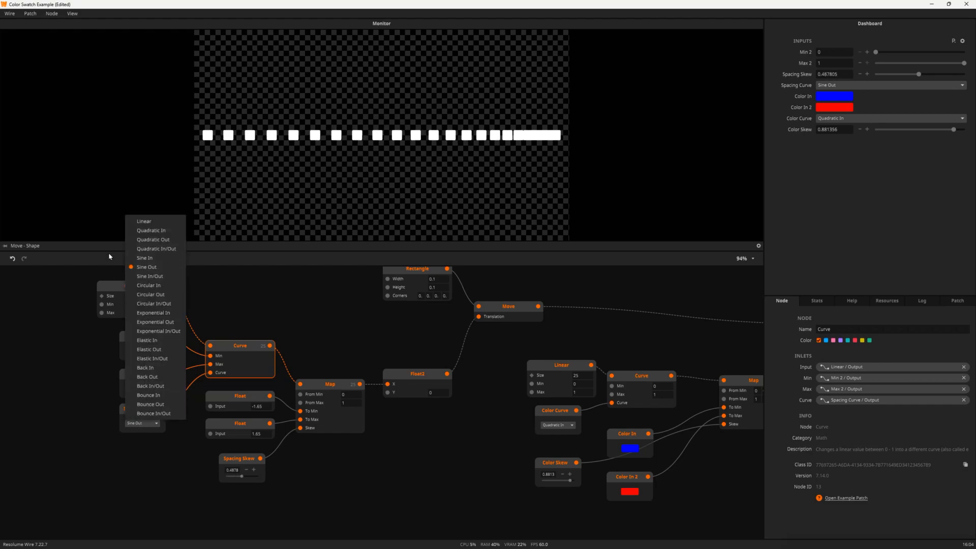
pyautogui.click(150, 276)
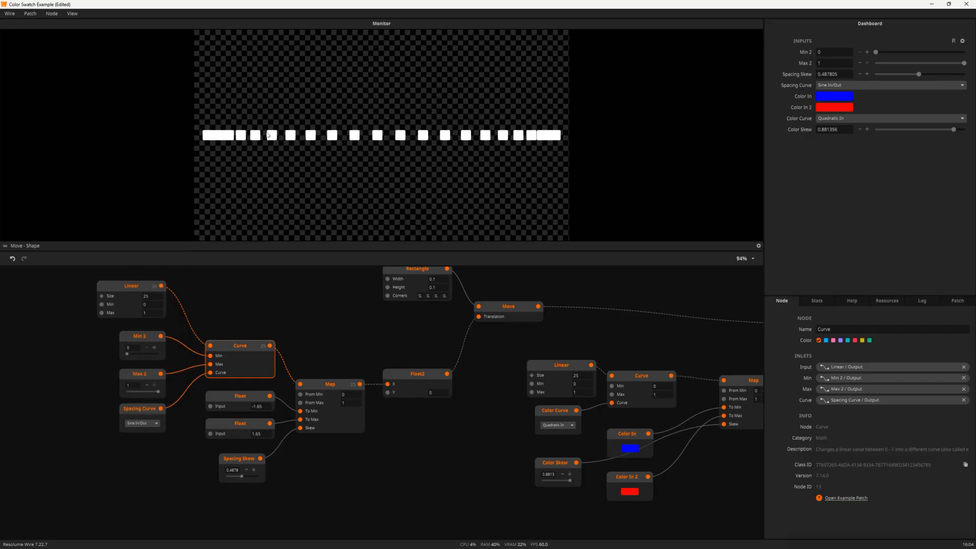
# Enter 0.5 as the Spacing Skew value
pyautogui.doubleClick(231, 471)
pyautogui.write('0.5')
pyautogui.press('Return')
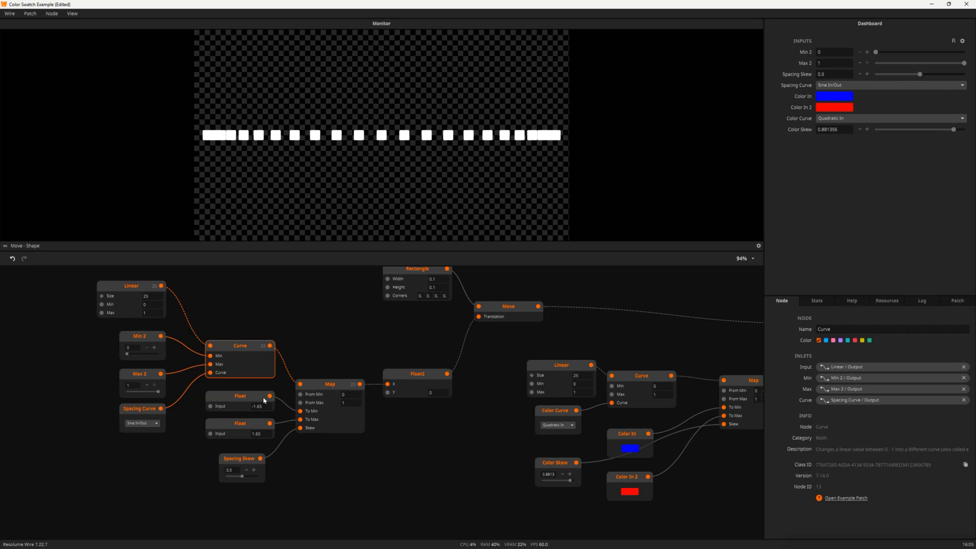
# Pan to the Shape Render node and preview its purple-to-red squares on the Monitor
pyautogui.moveTo(484, 430); pyautogui.dragTo(409, 468)
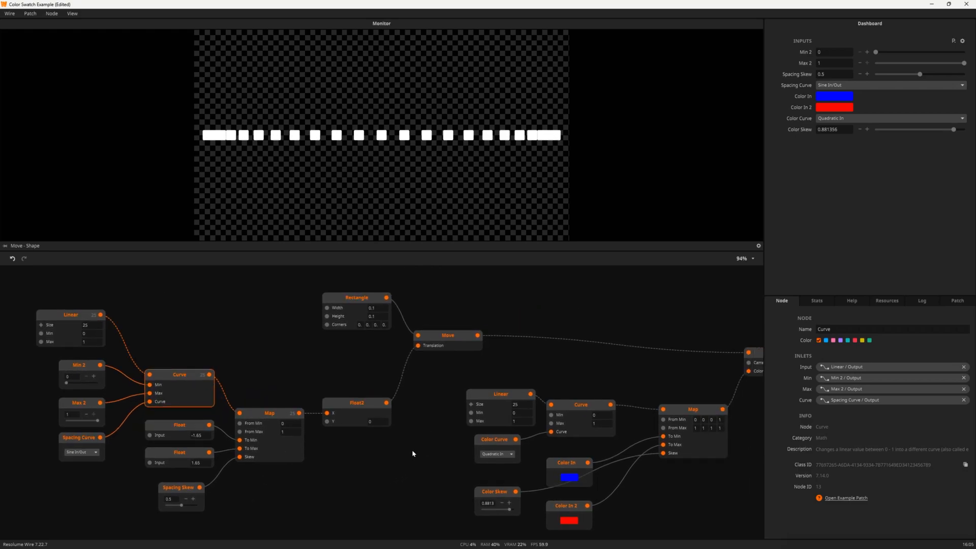
pyautogui.moveTo(453, 345); pyautogui.dragTo(321, 324)
pyautogui.click(554, 341)
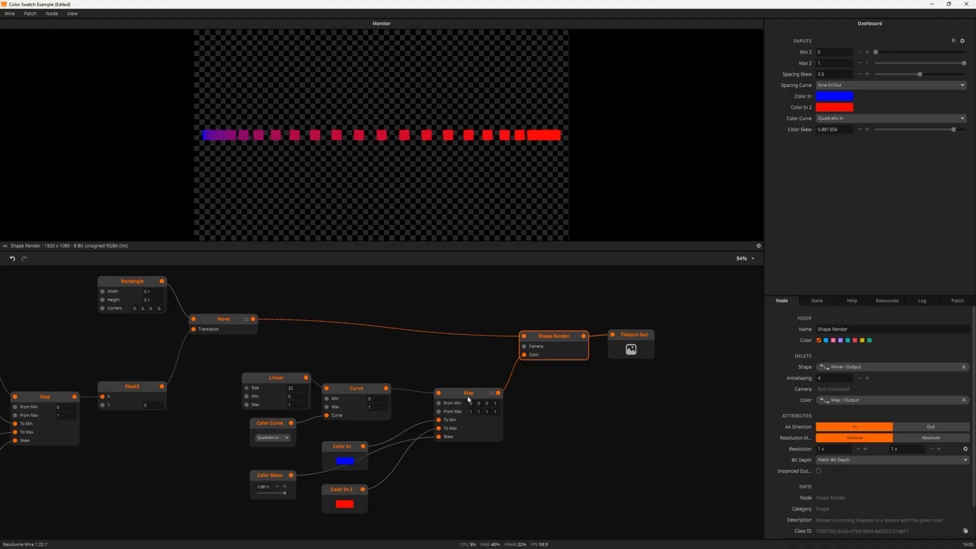
# Nudge the Map, Linear, Color In and Color In 2 nodes into tidier positions
pyautogui.moveTo(461, 392); pyautogui.dragTo(460, 388)
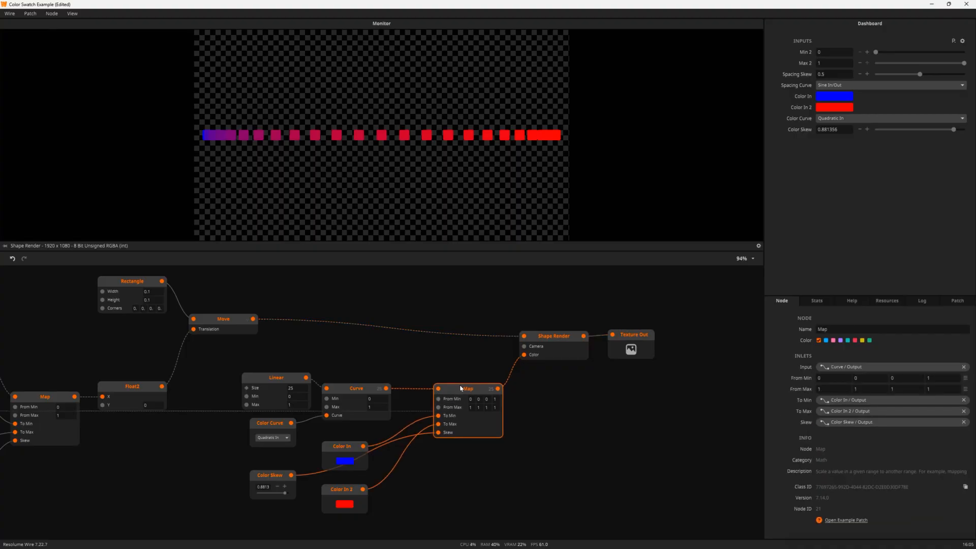
pyautogui.moveTo(262, 380); pyautogui.dragTo(224, 374)
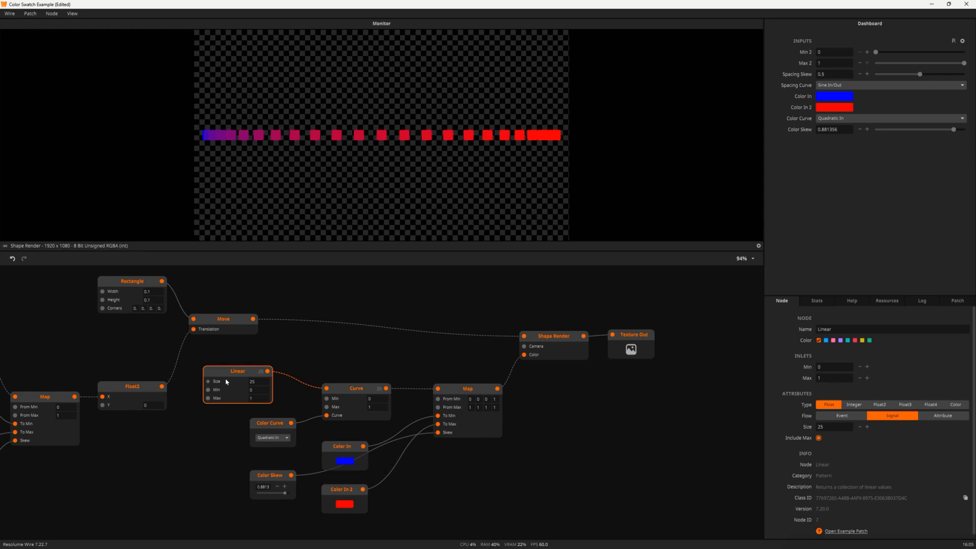
pyautogui.click(455, 393)
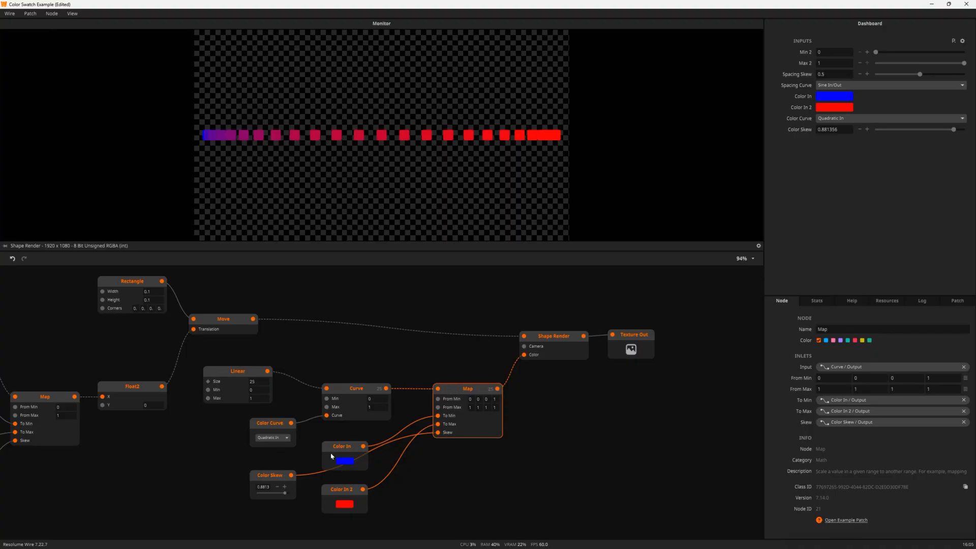
pyautogui.moveTo(341, 449); pyautogui.dragTo(335, 440)
pyautogui.moveTo(344, 493); pyautogui.dragTo(338, 490)
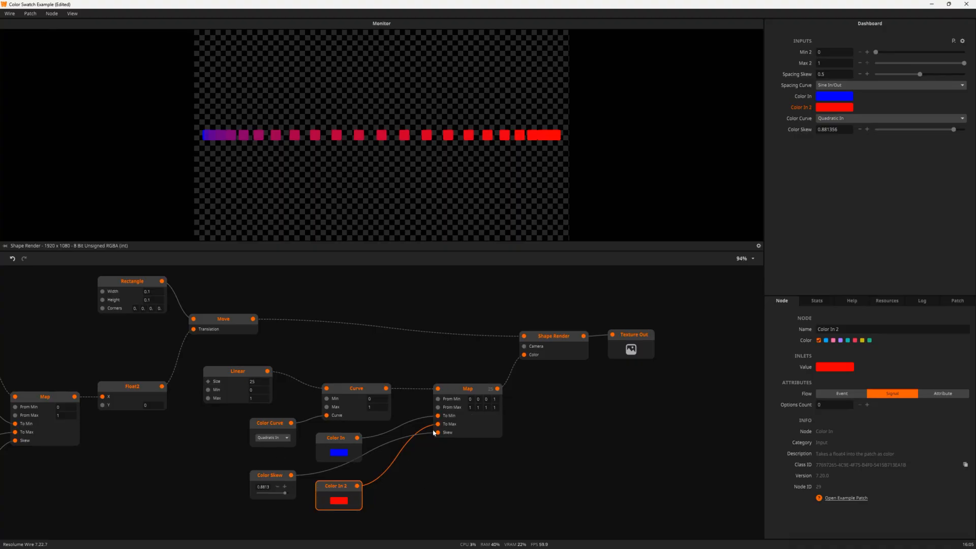
pyautogui.moveTo(439, 424)
pyautogui.click(235, 386)
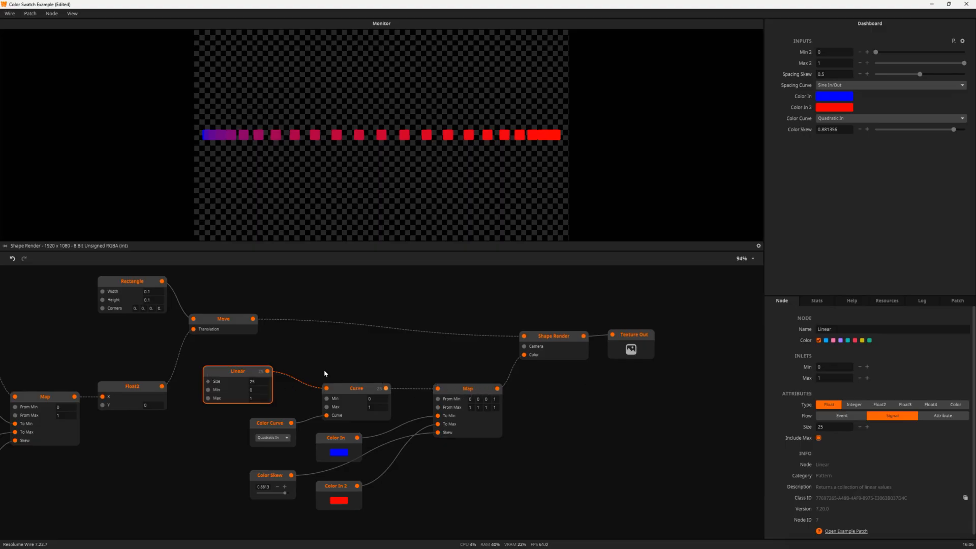
# Set Color Curve to Linear and Color Skew to 0.5, then change Color Curve to Sine In/Out
pyautogui.moveTo(267, 371)
pyautogui.moveTo(386, 389)
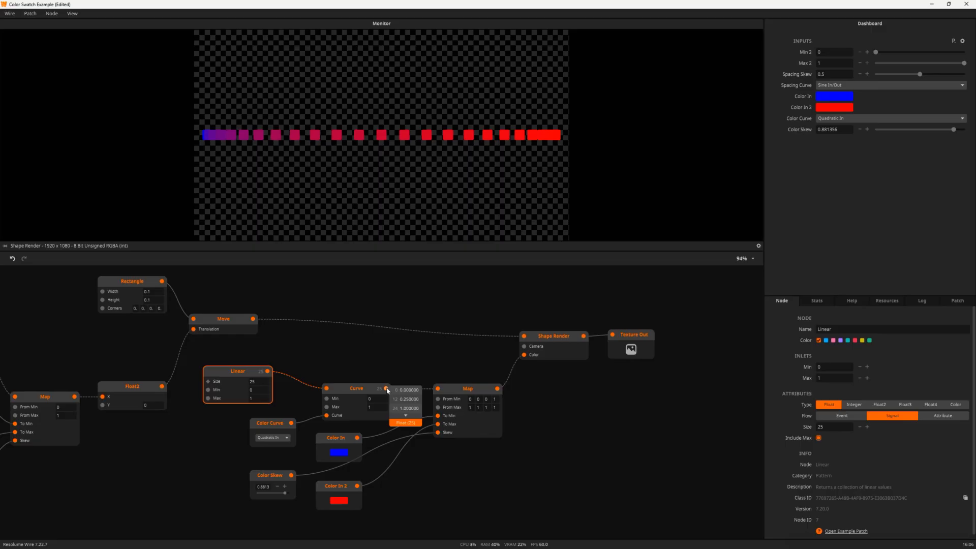
pyautogui.click(278, 438)
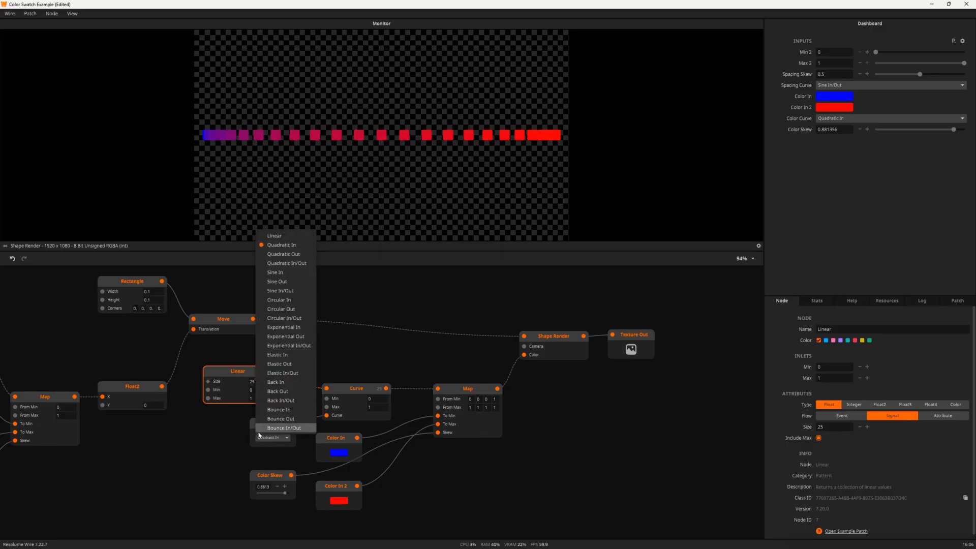
pyautogui.click(270, 237)
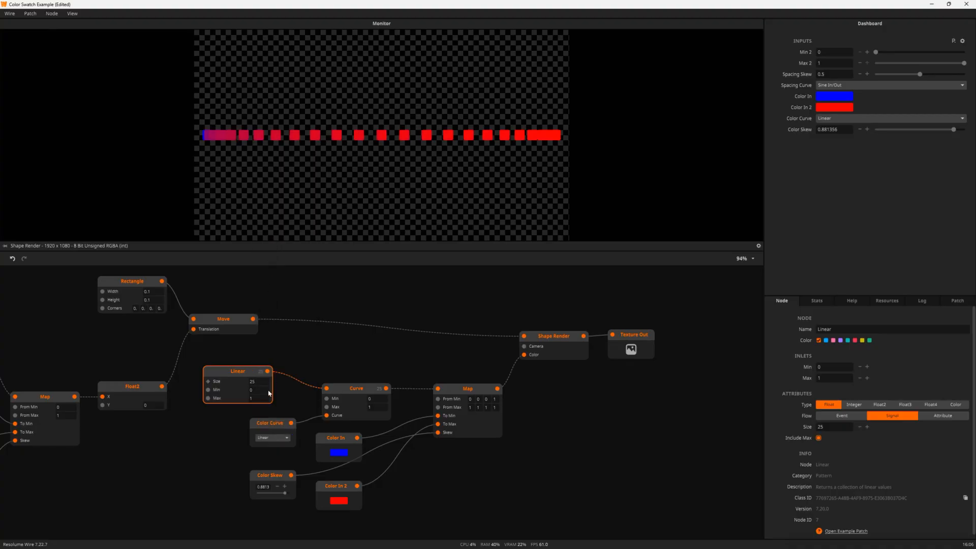
pyautogui.doubleClick(263, 487)
pyautogui.write('0.5')
pyautogui.press('Return')
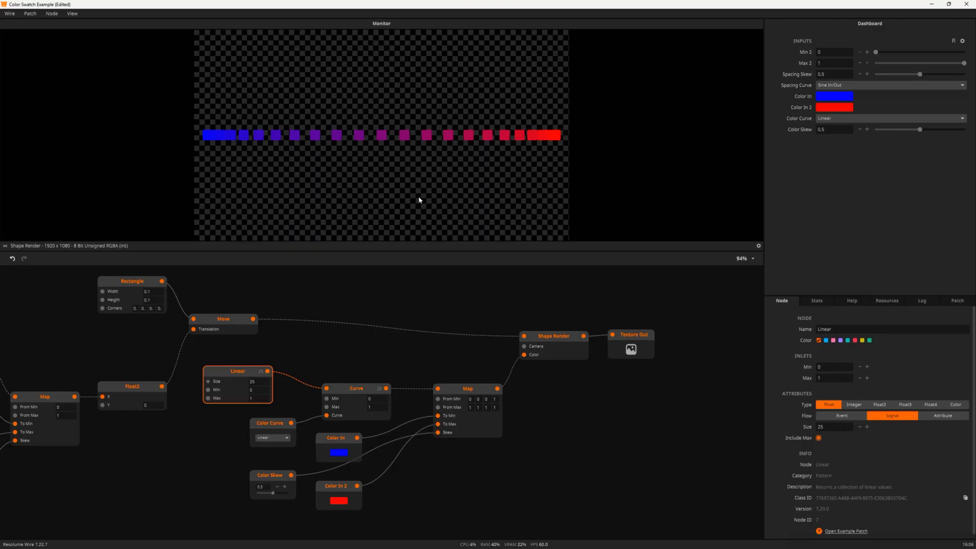
pyautogui.click(281, 439)
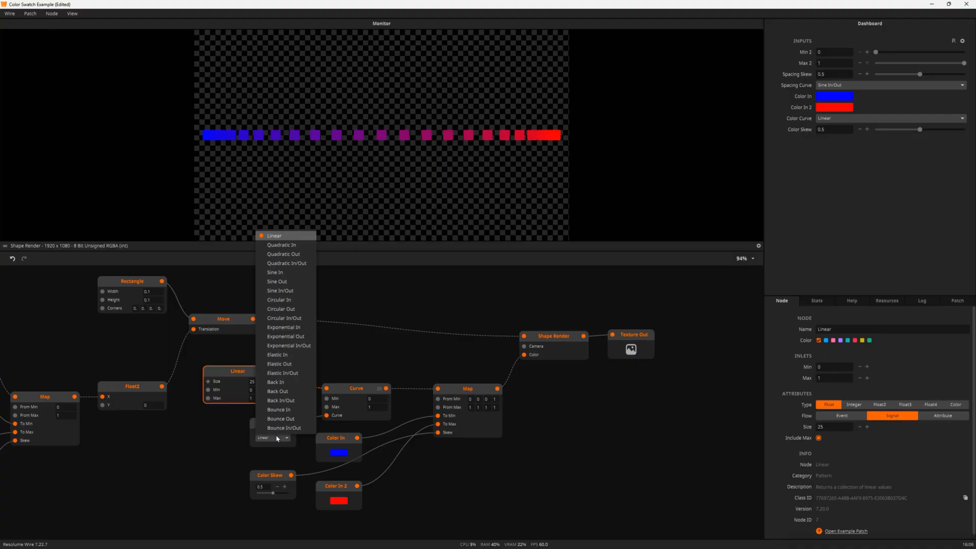
pyautogui.click(278, 291)
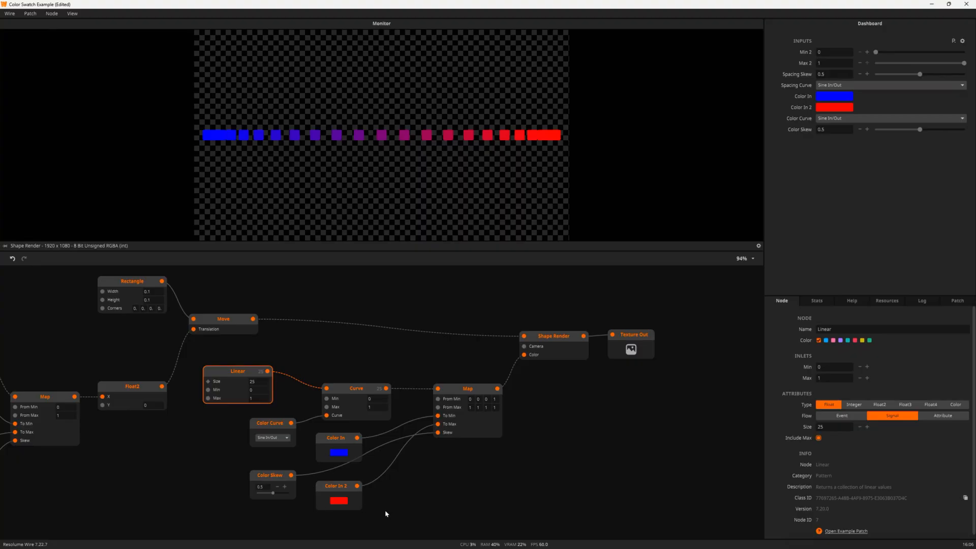
# Place Color In and Color In 2 below Float2 and move Color In 2's wire to Linear's Max
pyautogui.moveTo(336, 441); pyautogui.dragTo(149, 426)
pyautogui.moveTo(345, 489); pyautogui.dragTo(157, 468)
pyautogui.moveTo(438, 424); pyautogui.dragTo(209, 398)
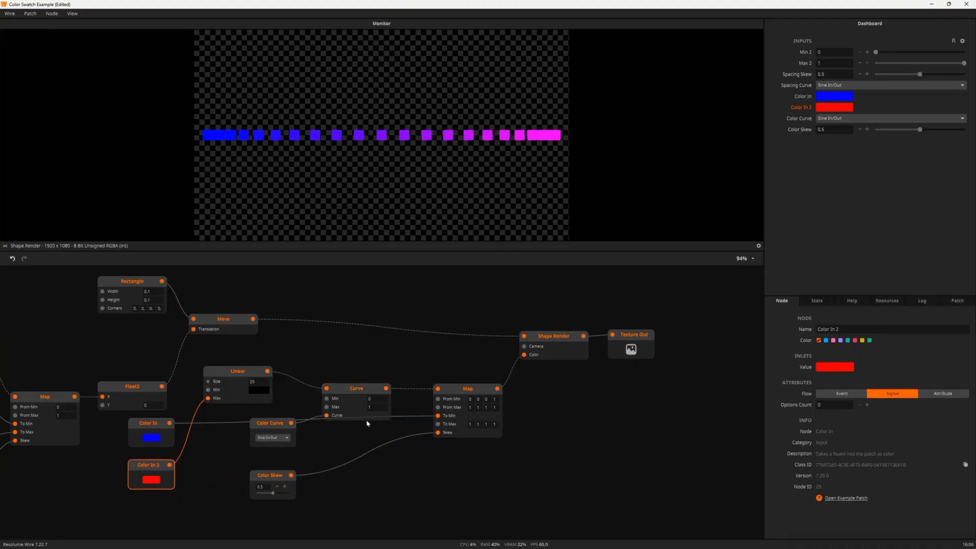
pyautogui.moveTo(438, 416); pyautogui.dragTo(208, 389)
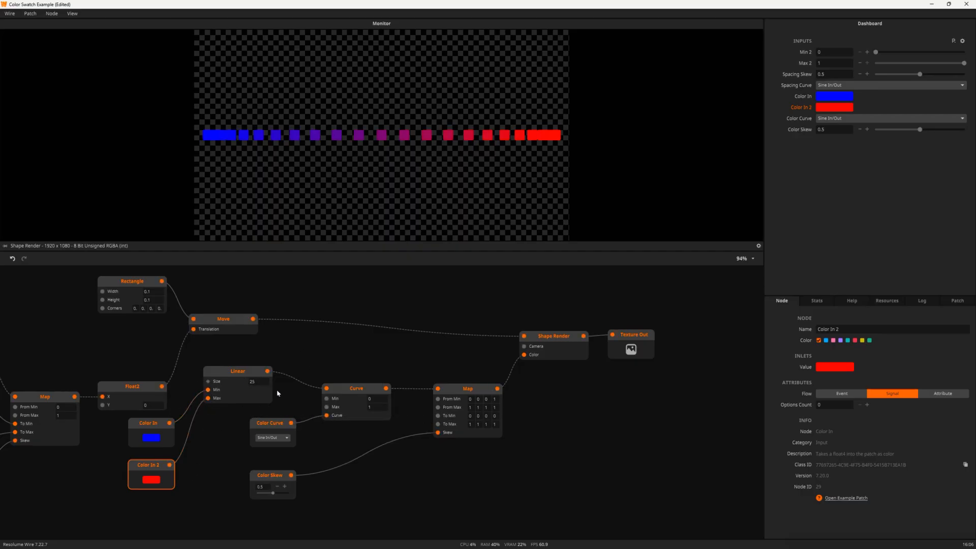
# Set the Color Curve easing to Quadratic In
pyautogui.click(275, 440)
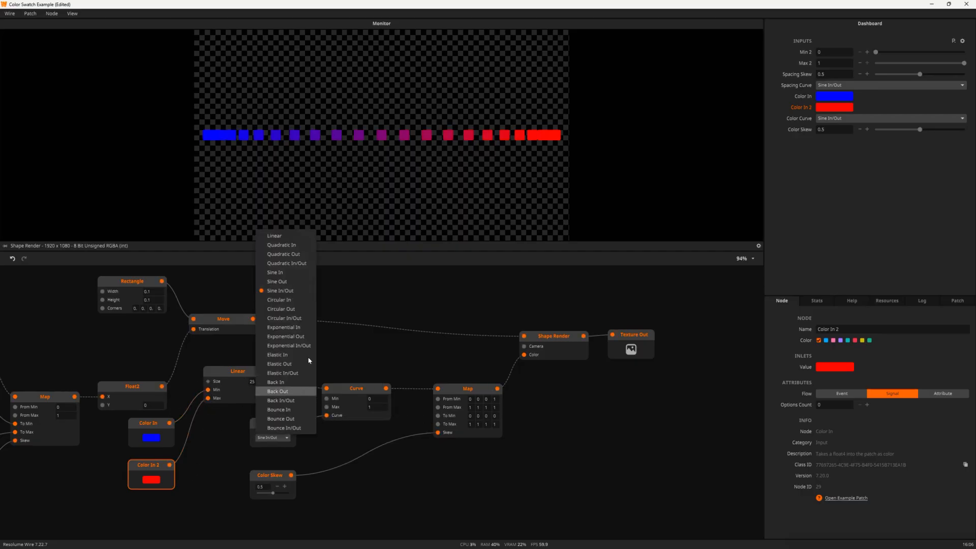
pyautogui.click(278, 246)
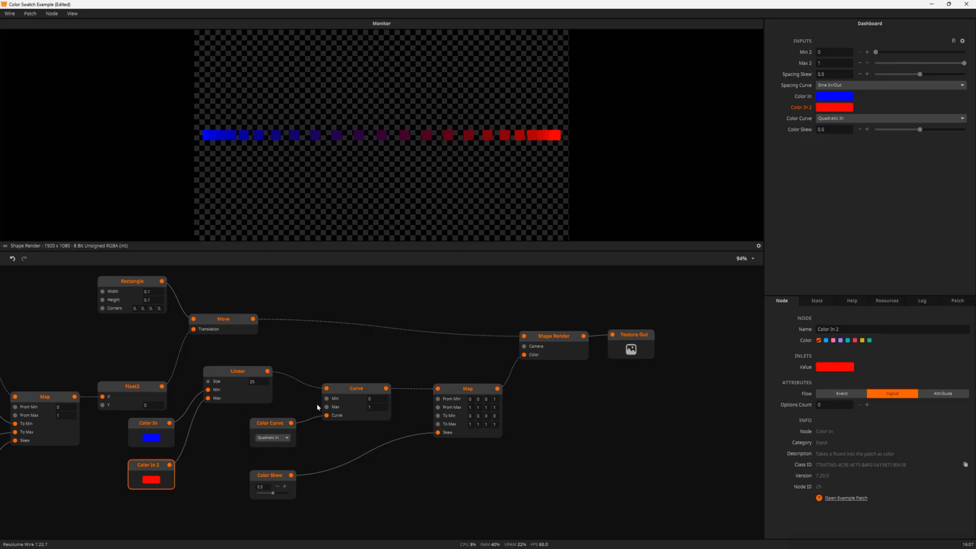
pyautogui.moveTo(327, 390)
pyautogui.moveTo(437, 392)
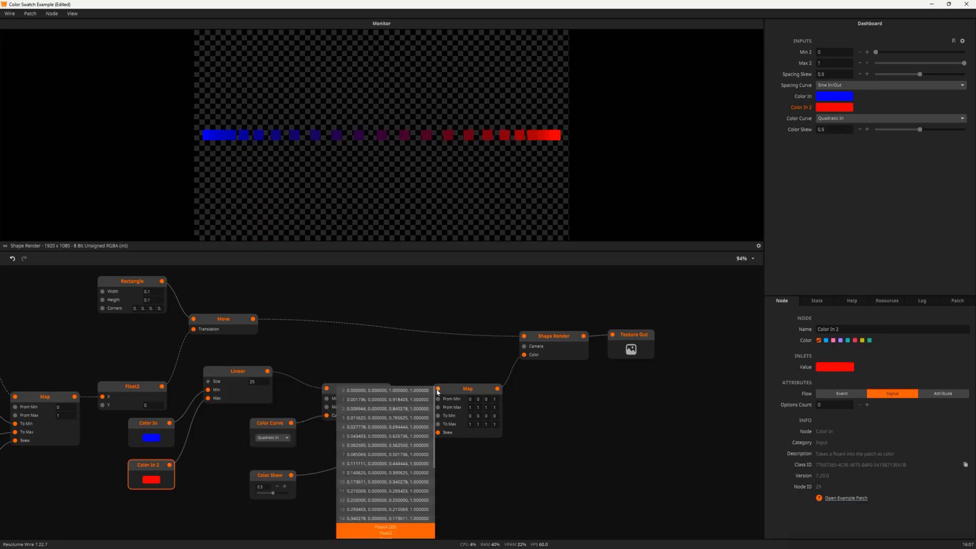
pyautogui.moveTo(498, 391)
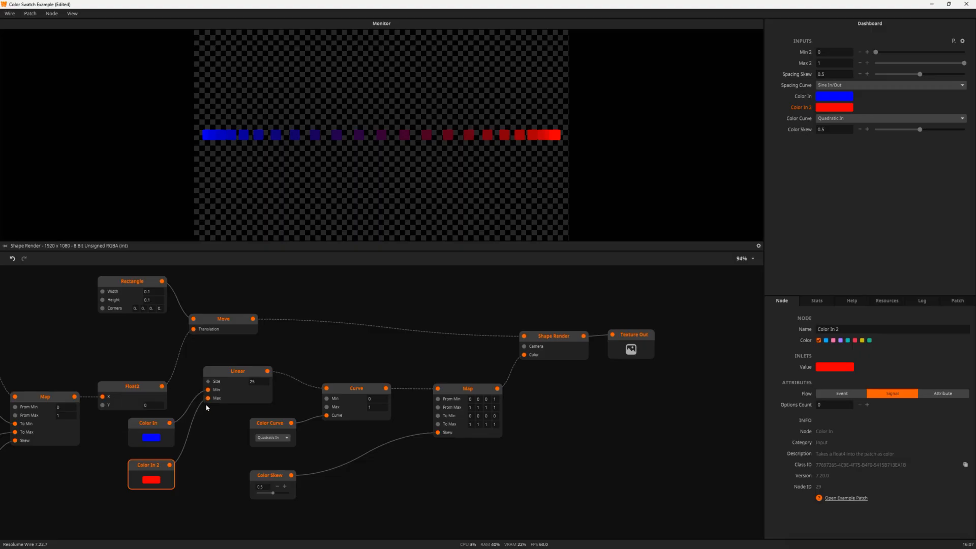
# Wire Color In to Map's To Min and Color In 2 to To Max, placing both beside Curve
pyautogui.moveTo(207, 400)
pyautogui.moveTo(207, 400); pyautogui.dragTo(438, 424)
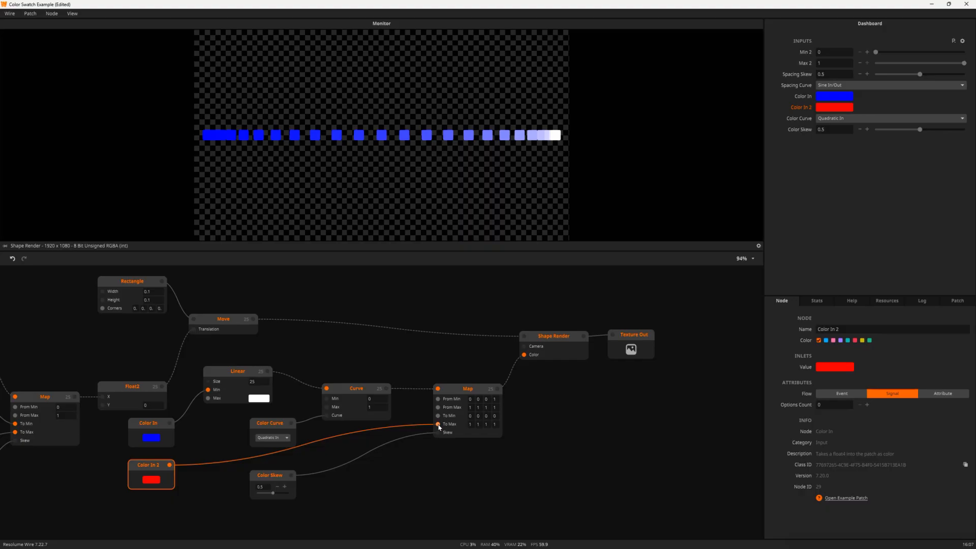
pyautogui.moveTo(206, 391); pyautogui.dragTo(440, 416)
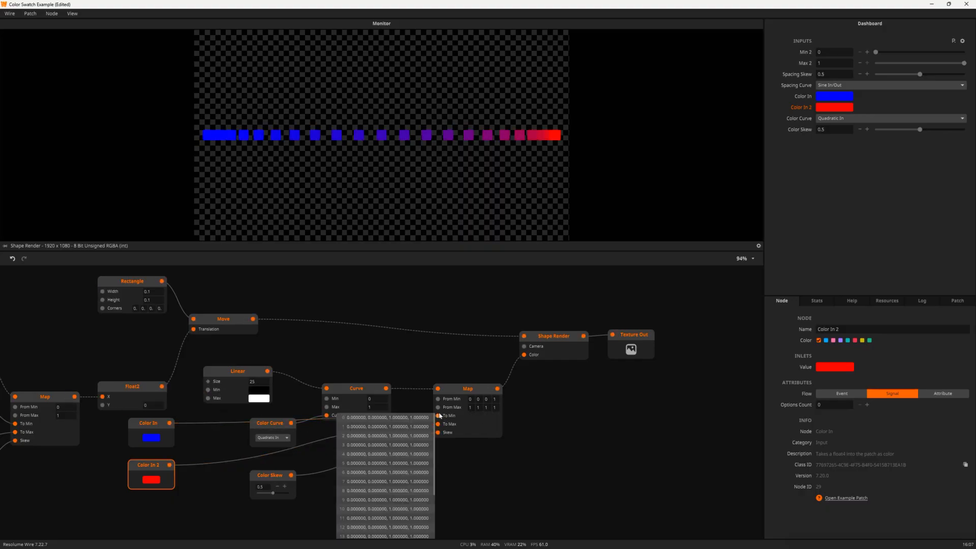
pyautogui.moveTo(141, 423); pyautogui.dragTo(358, 428)
pyautogui.moveTo(142, 471); pyautogui.dragTo(352, 481)
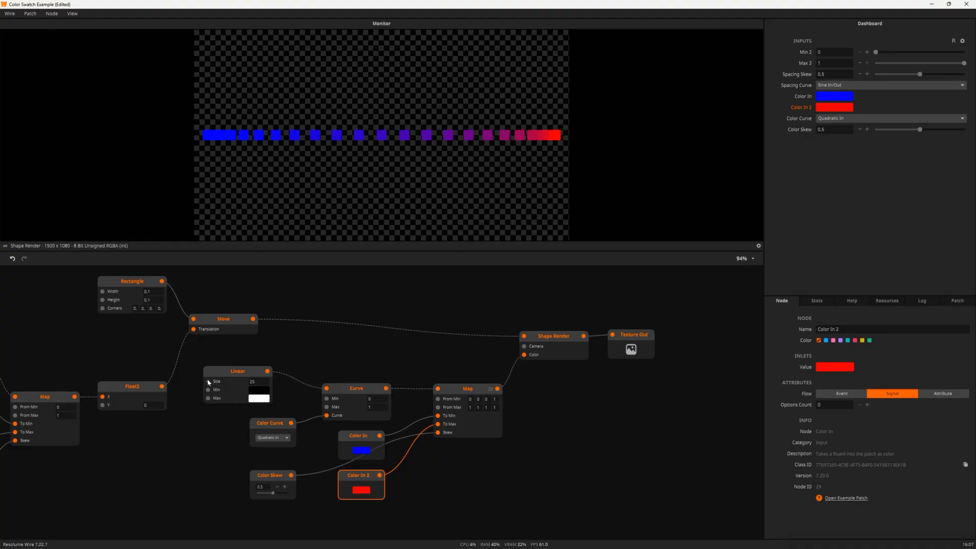
# Set the Linear node's Type to Float and check the Map node's inputs
pyautogui.click(244, 383)
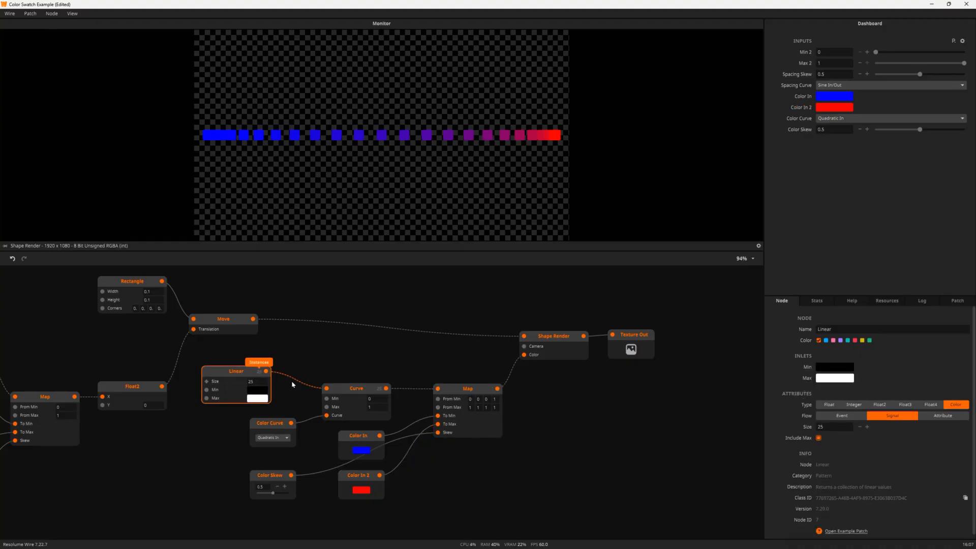
pyautogui.click(830, 405)
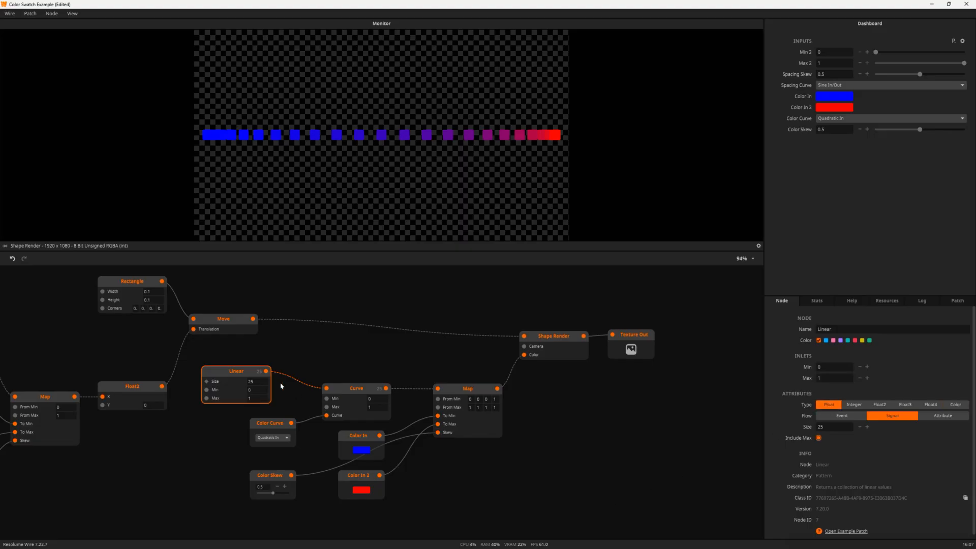
pyautogui.click(458, 400)
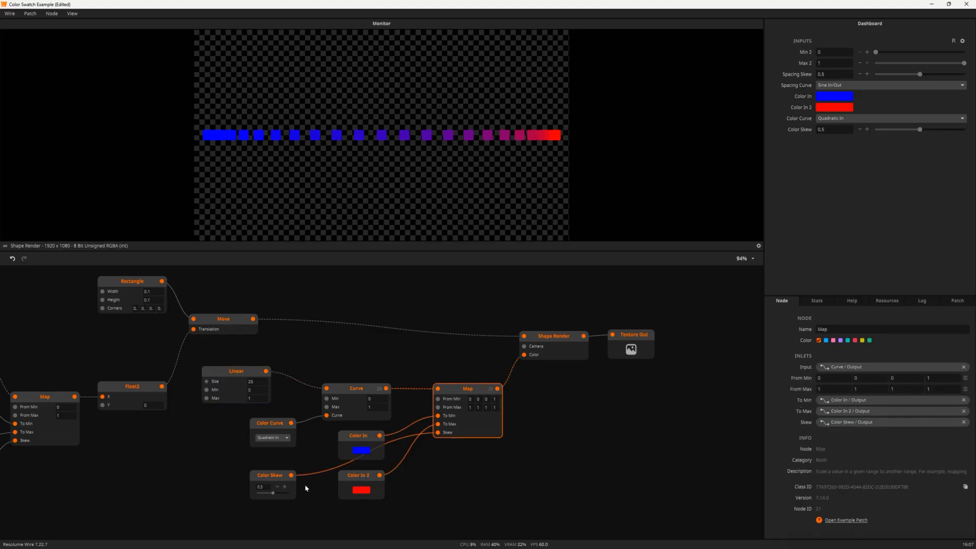
# Rearrange Color Skew, Color In and Color In 2 below the Map node
pyautogui.moveTo(268, 482); pyautogui.dragTo(290, 483)
pyautogui.moveTo(347, 471); pyautogui.dragTo(340, 486)
pyautogui.moveTo(357, 438); pyautogui.dragTo(351, 458)
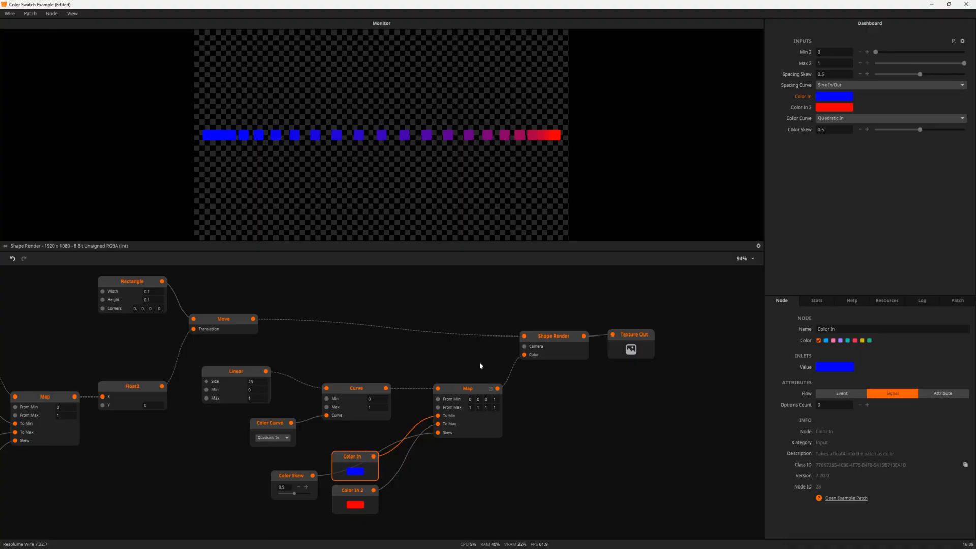
pyautogui.click(464, 390)
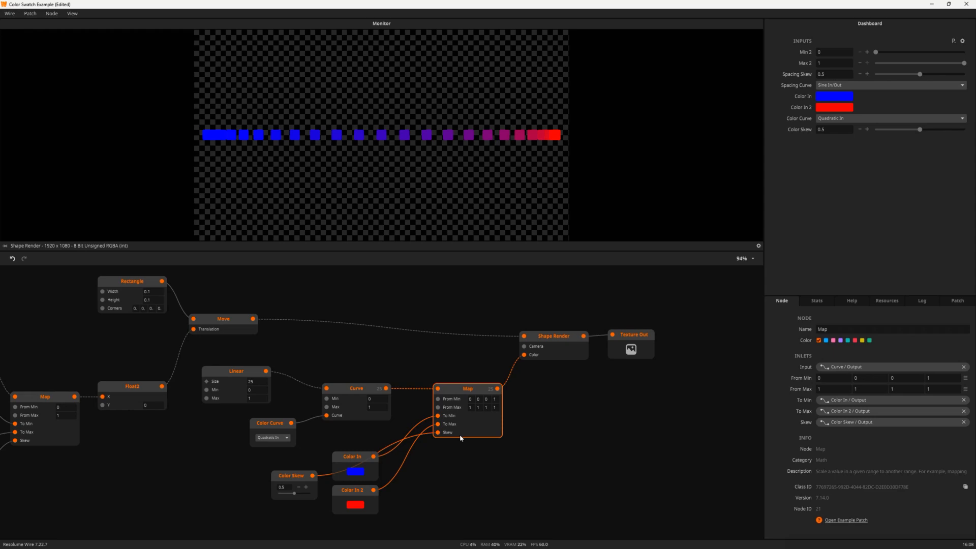
# Set the Color Curve easing to Linear and tidy the Linear, Curve and Color In nodes
pyautogui.click(270, 442)
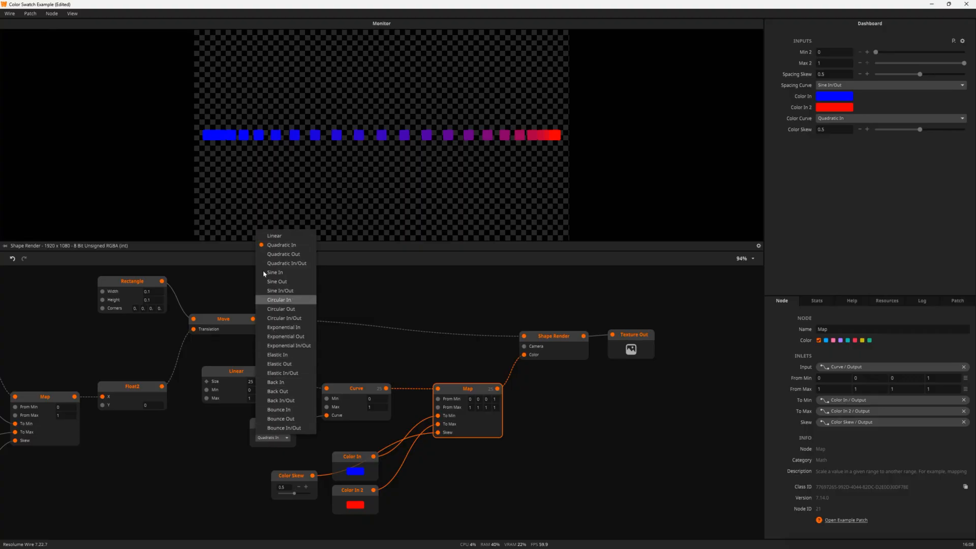
pyautogui.click(266, 237)
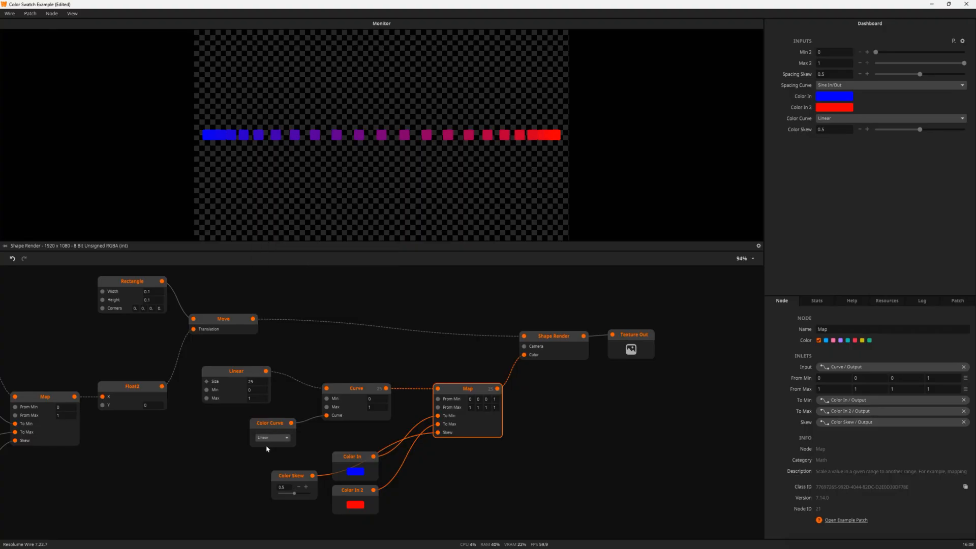
pyautogui.moveTo(227, 378); pyautogui.dragTo(248, 381)
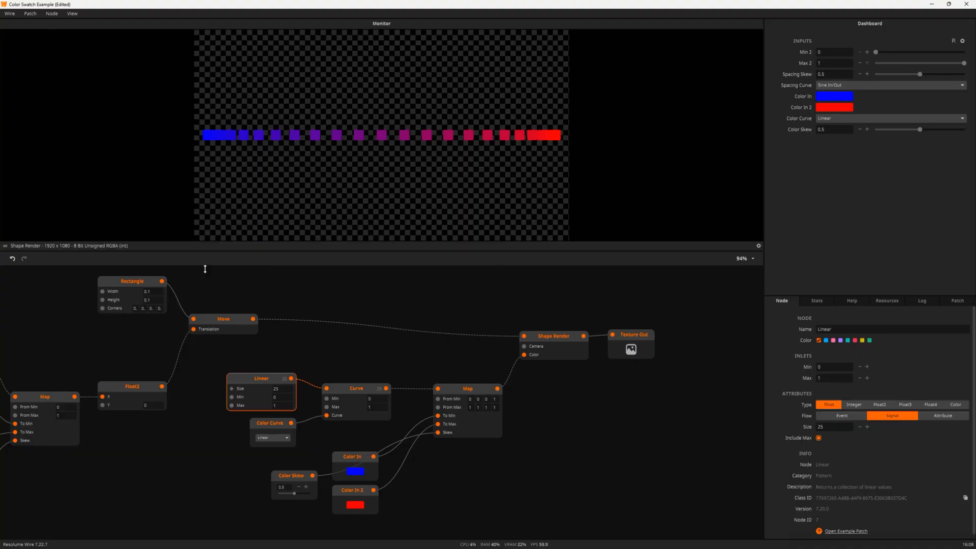
pyautogui.moveTo(366, 390); pyautogui.dragTo(376, 388)
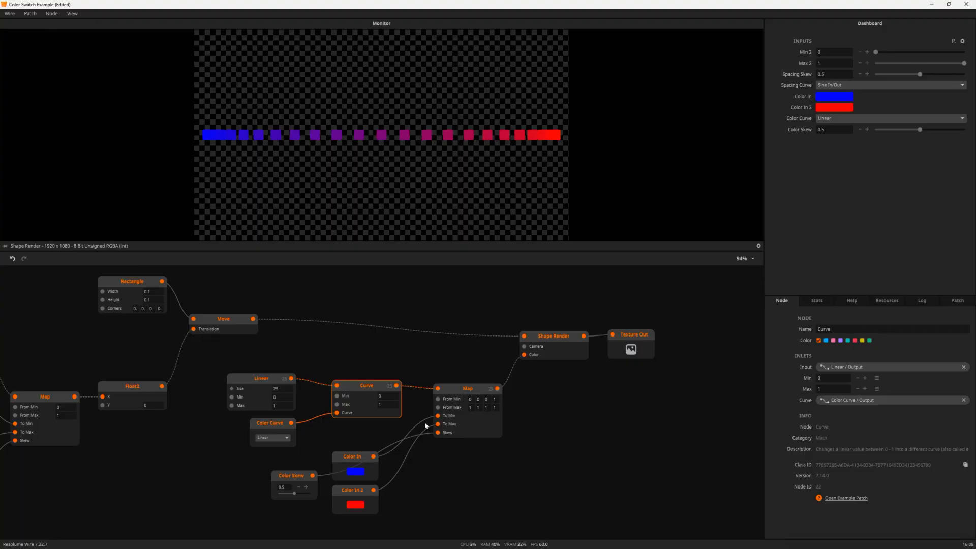
pyautogui.moveTo(354, 459); pyautogui.dragTo(354, 438)
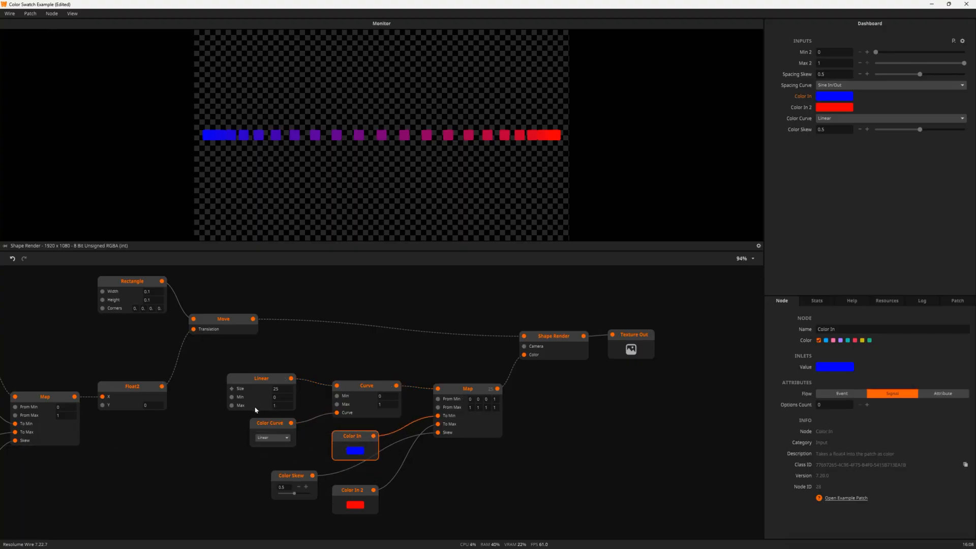
# Try Sine In for the Color Curve easing, then return it to Linear
pyautogui.click(268, 438)
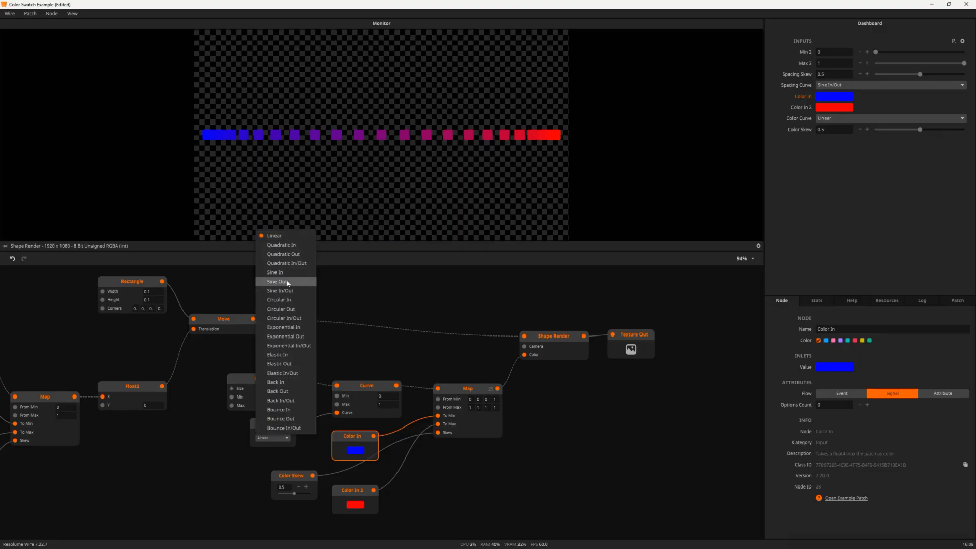
pyautogui.click(289, 272)
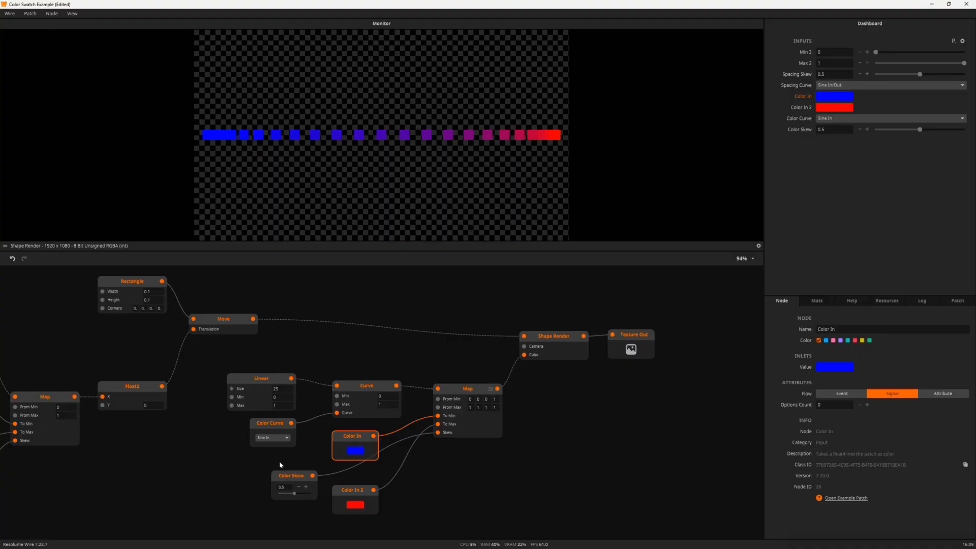
pyautogui.click(273, 438)
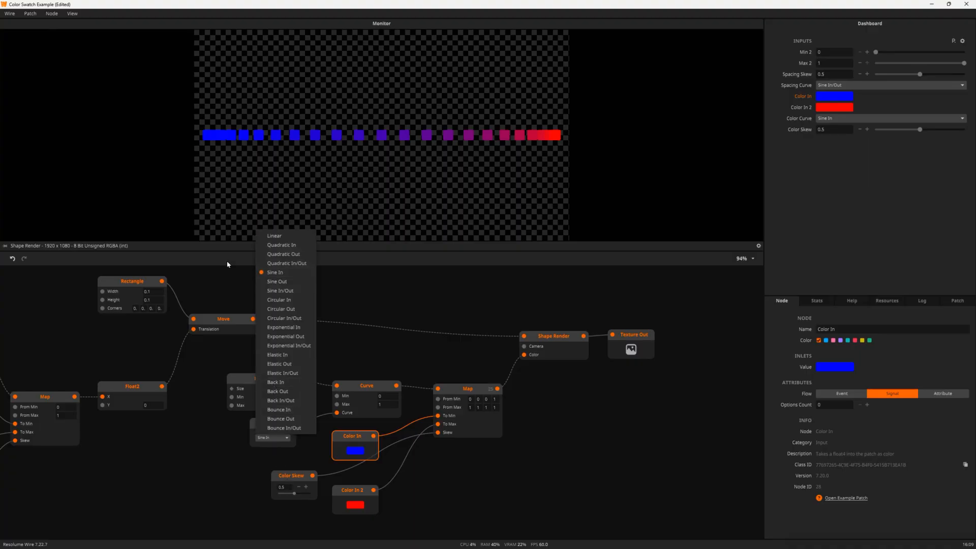
pyautogui.click(279, 236)
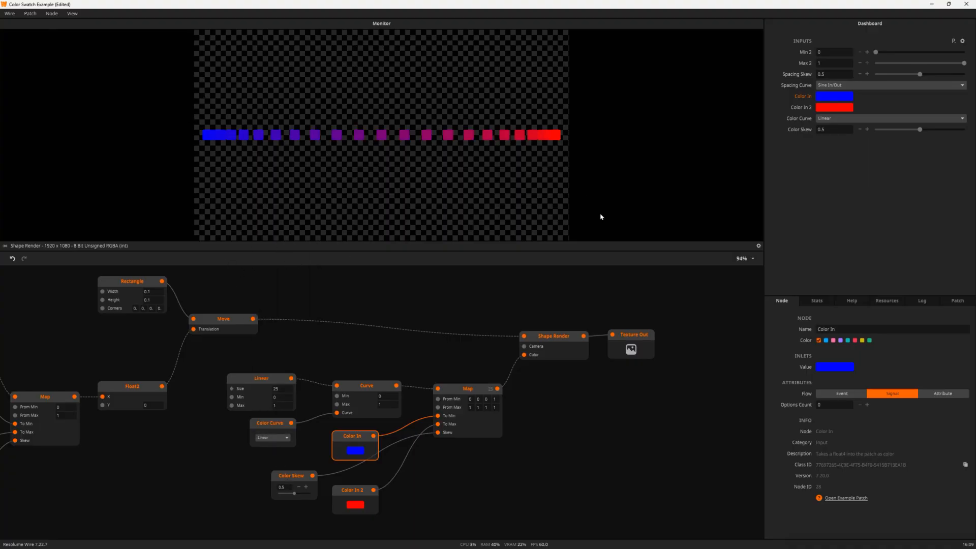
# Push Color Skew up to 1, then lower it to 0
pyautogui.moveTo(295, 495); pyautogui.dragTo(310, 492)
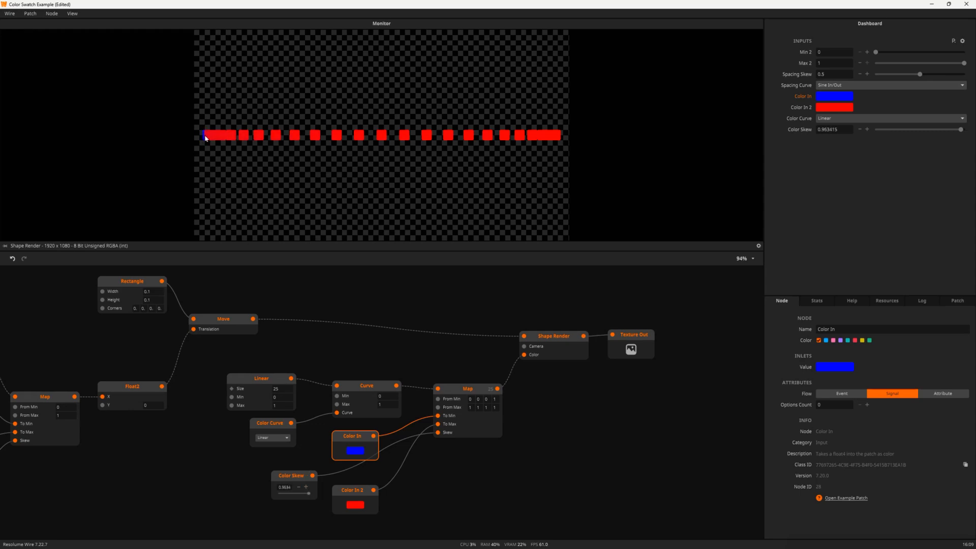
pyautogui.moveTo(311, 498); pyautogui.dragTo(327, 495)
pyautogui.moveTo(309, 494); pyautogui.dragTo(222, 491)
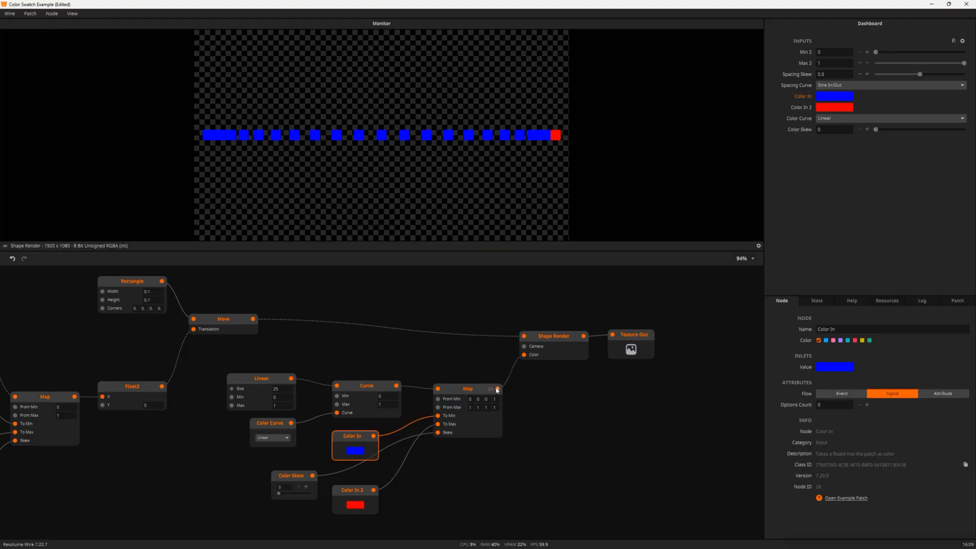
# Expand the Map output's full list of values to inspect them
pyautogui.scroll(-1, 508, 396)
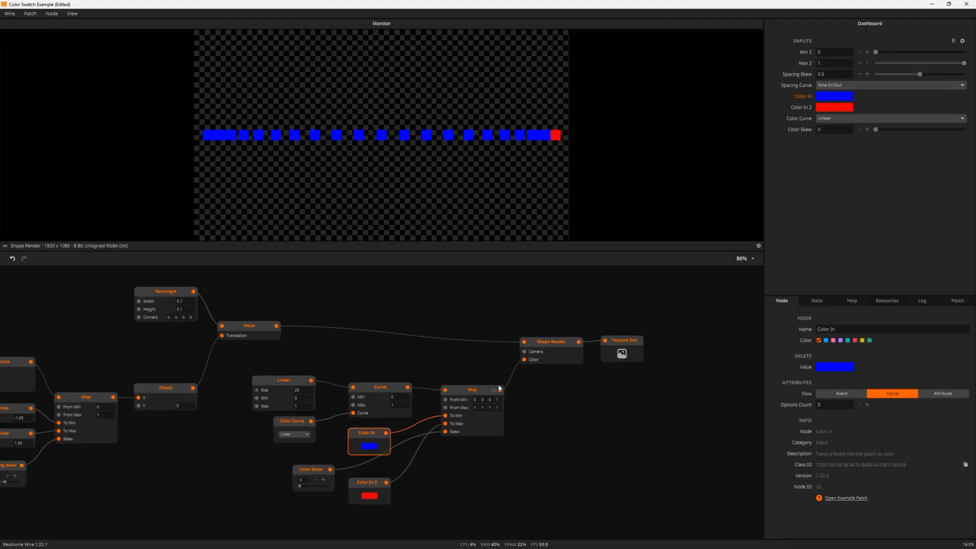
pyautogui.scroll(1, 507, 397)
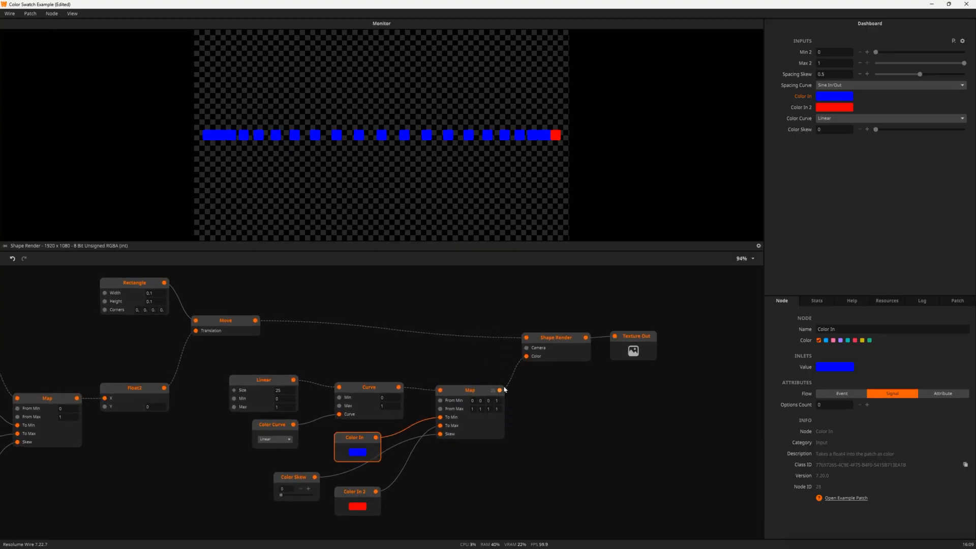
pyautogui.moveTo(500, 392)
pyautogui.click(551, 419)
# Set Color Skew to exactly 0.5
pyautogui.moveTo(281, 498); pyautogui.dragTo(288, 492)
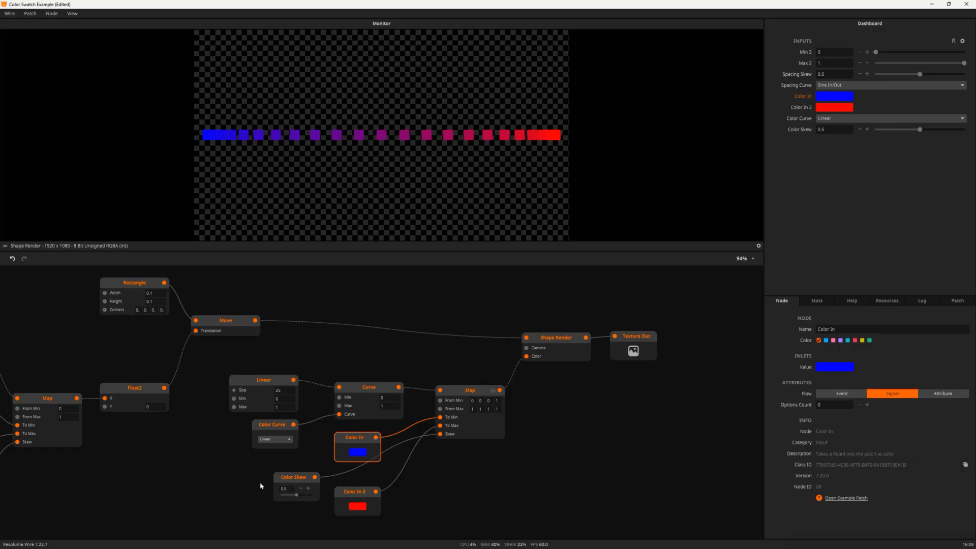
pyautogui.doubleClick(289, 489)
pyautogui.write('0.5')
pyautogui.press('Return')
# Move Shape Render and Texture Out up level with the Move node
pyautogui.moveTo(552, 309); pyautogui.dragTo(660, 407)
pyautogui.moveTo(630, 342); pyautogui.dragTo(630, 326)
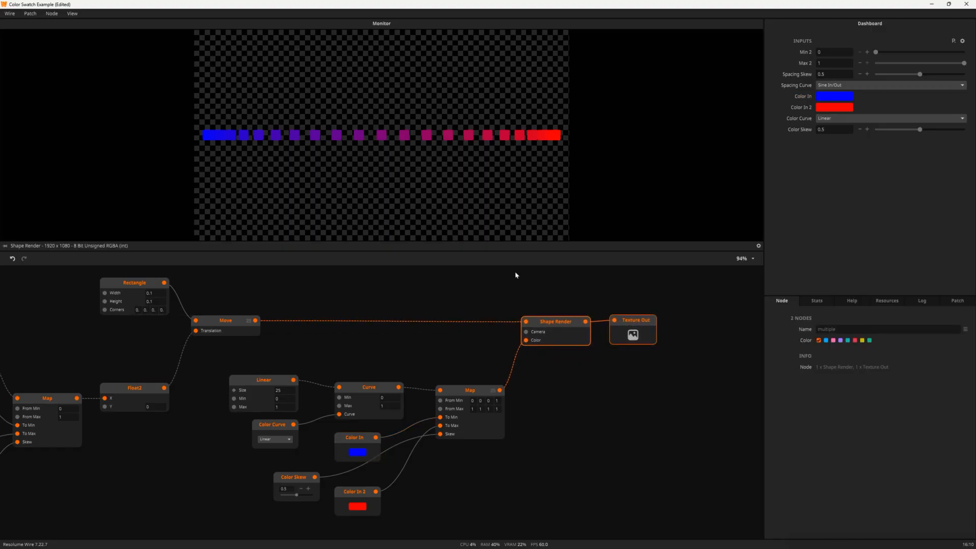
pyautogui.click(508, 280)
# Pan and zoom out to show the whole Color Swatch patch
pyautogui.moveTo(390, 363); pyautogui.dragTo(622, 369)
pyautogui.scroll(-1, 614, 370)
pyautogui.scroll(-2, 401, 412)
pyautogui.moveTo(325, 411); pyautogui.dragTo(222, 390)
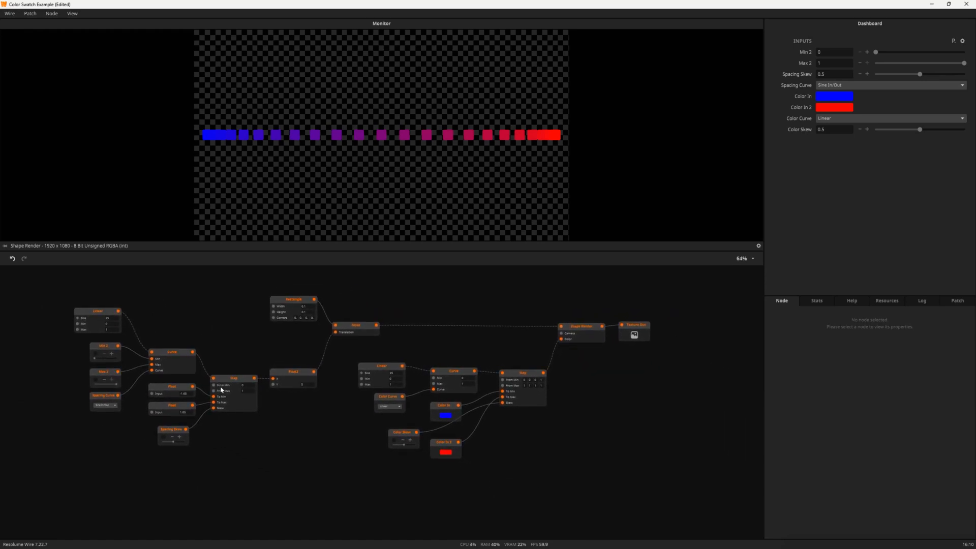